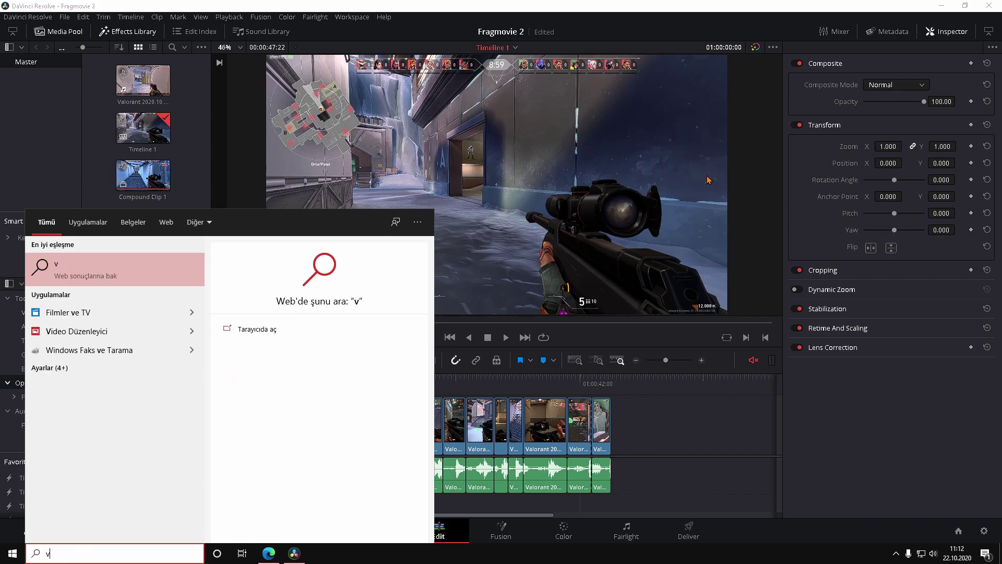
Open the file browser and go to the Ayra folder on Local Disk F
key(Return)
double_click(491, 201)
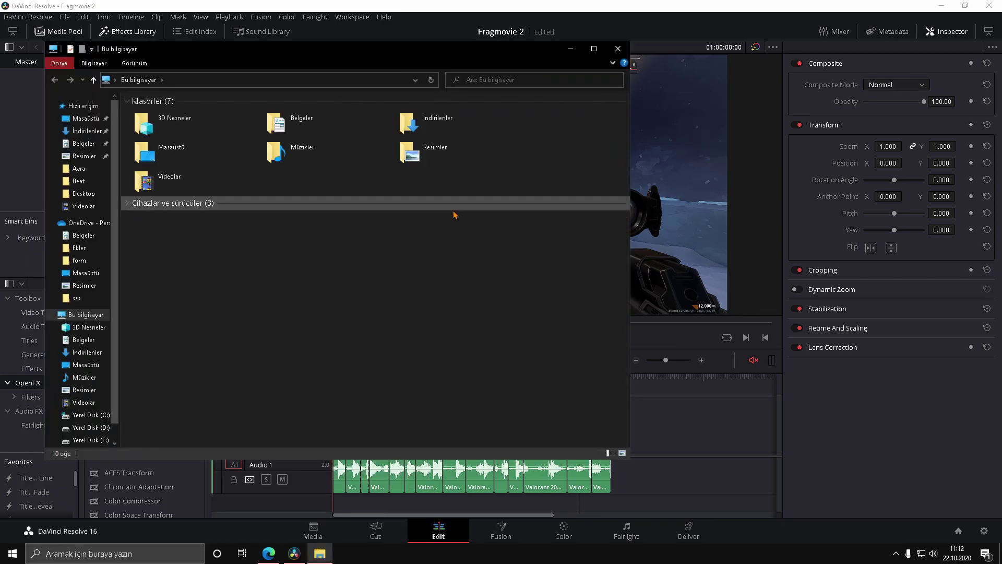
click(129, 205)
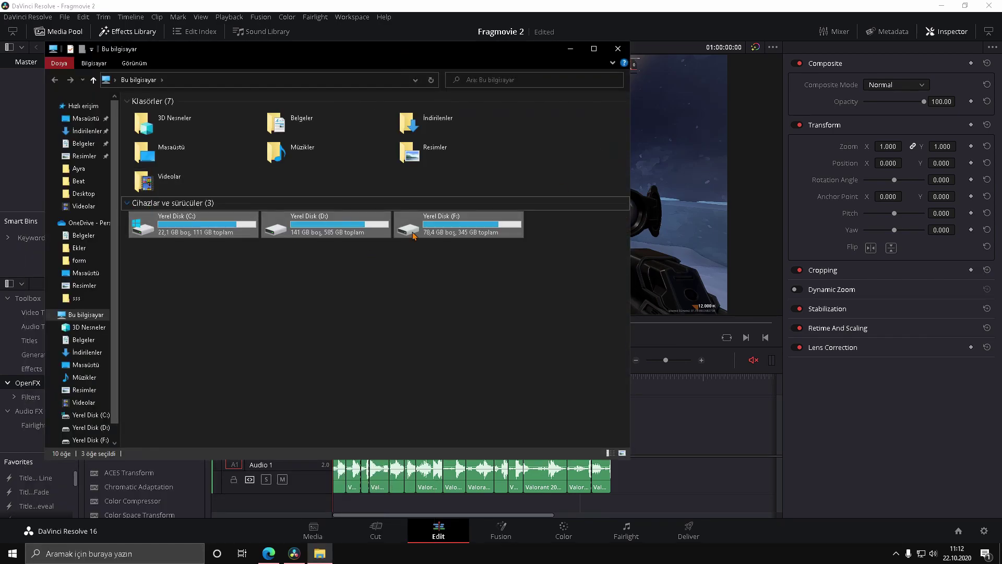
click(460, 236)
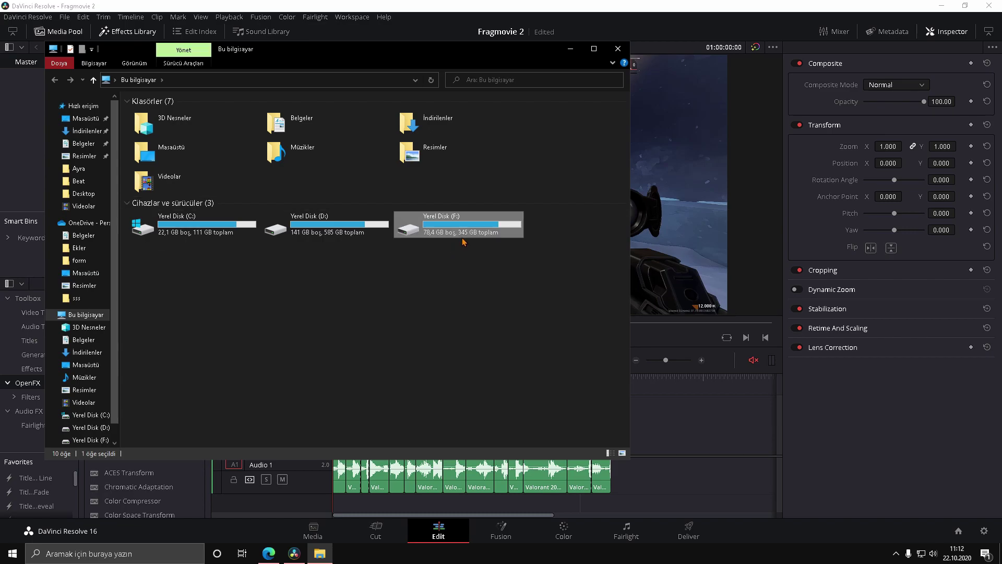
double_click(462, 236)
double_click(240, 128)
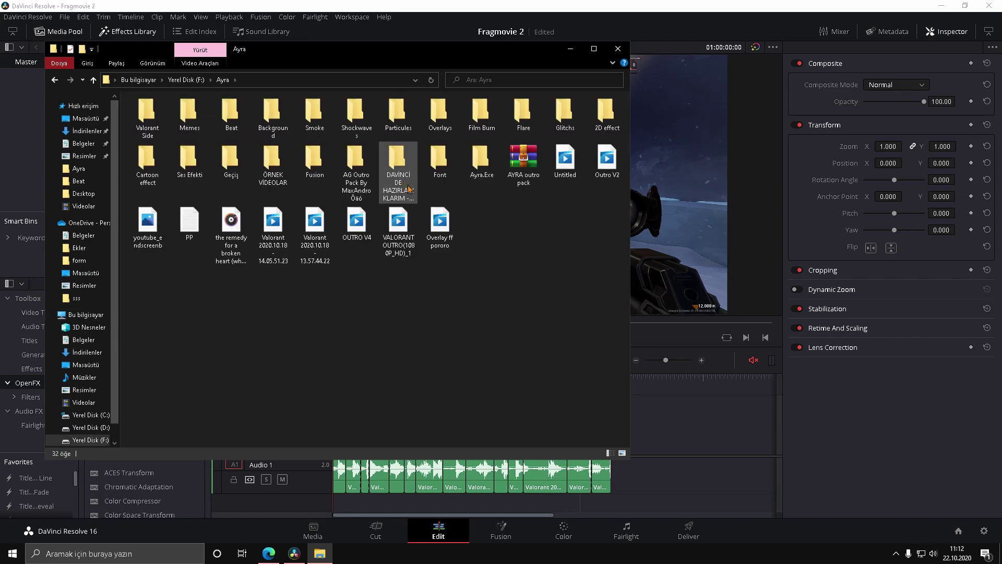
Play the recording Valorant 2020.10.18 - 13.57.44.22, skim through its first kills and close the player
double_click(300, 229)
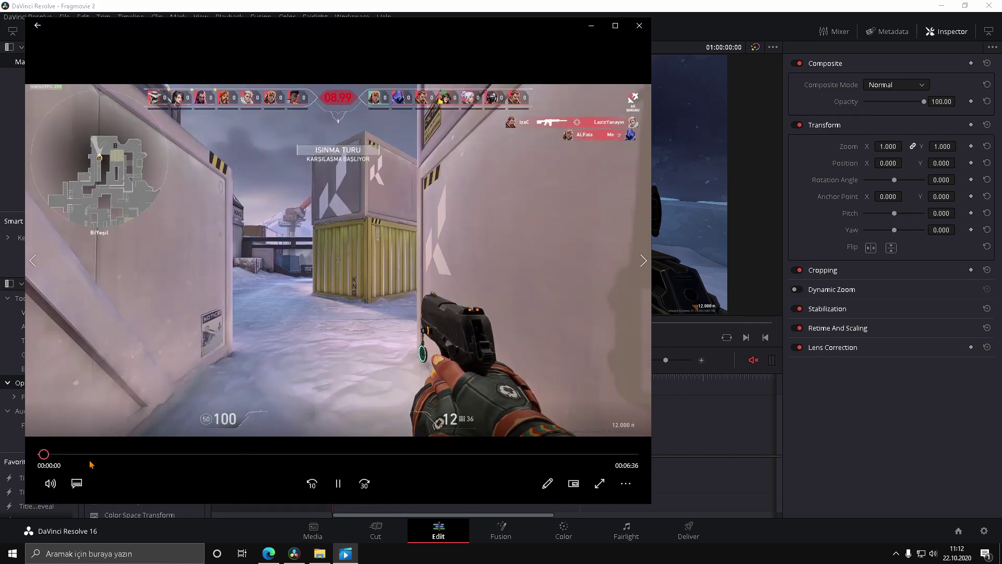
click(60, 454)
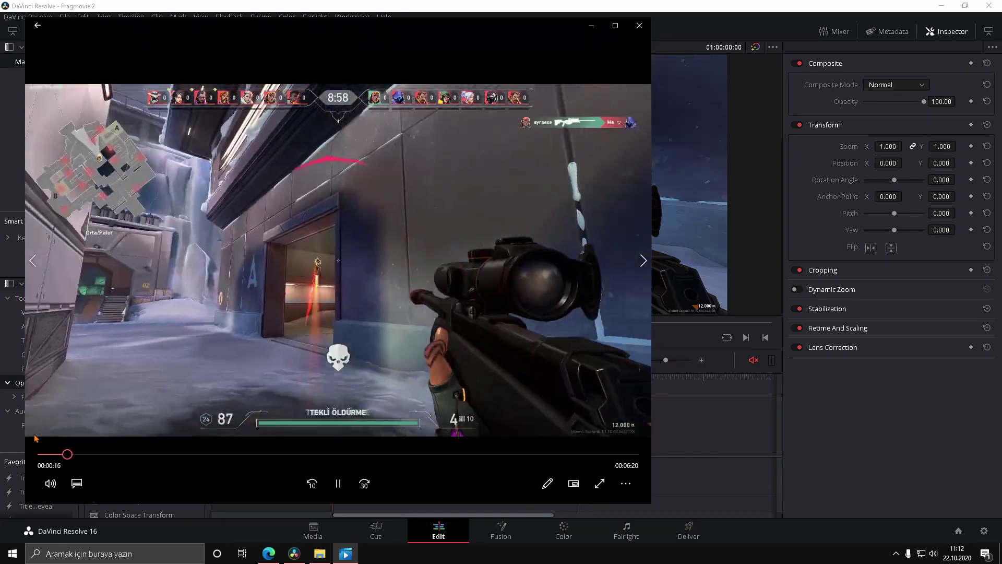
click(76, 453)
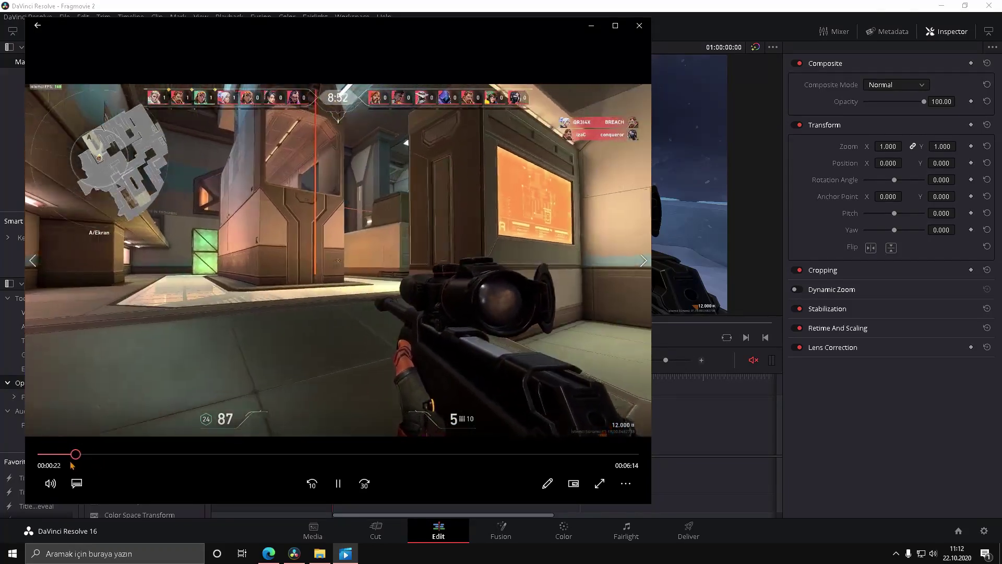
drag(76, 454, 97, 454)
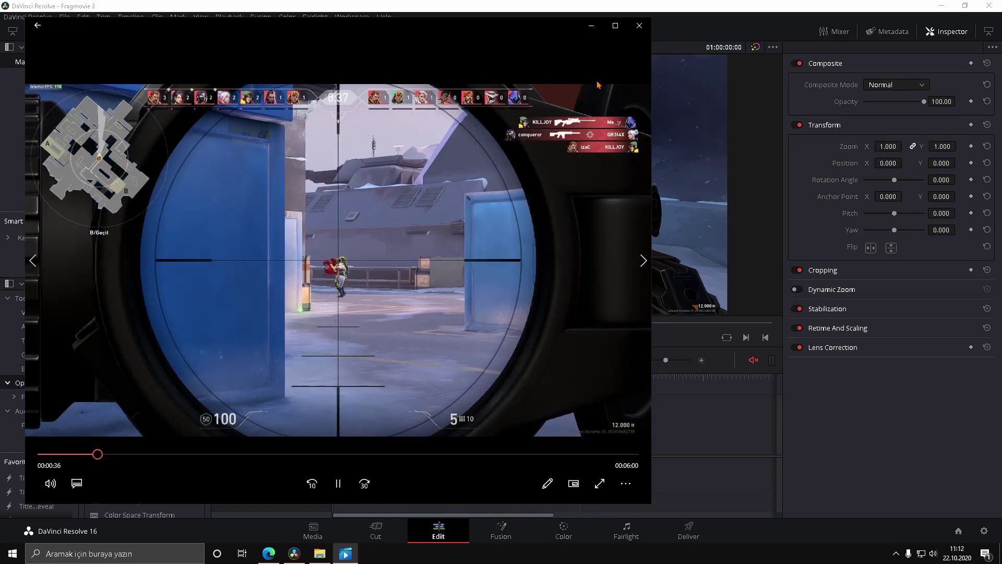
click(638, 25)
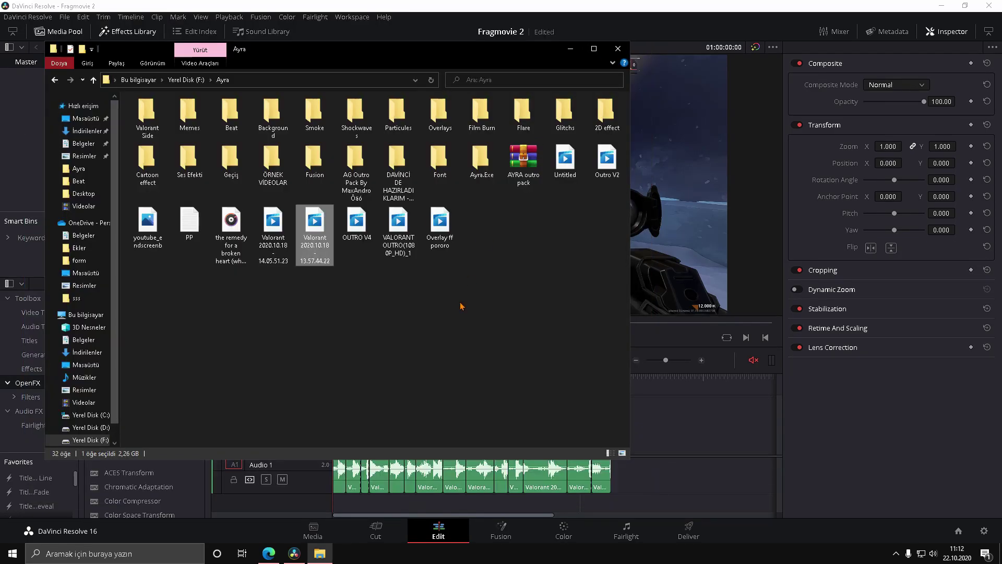
Put the folder window away, preview the cut clips on Timeline 1 and return the playhead to the start
click(570, 48)
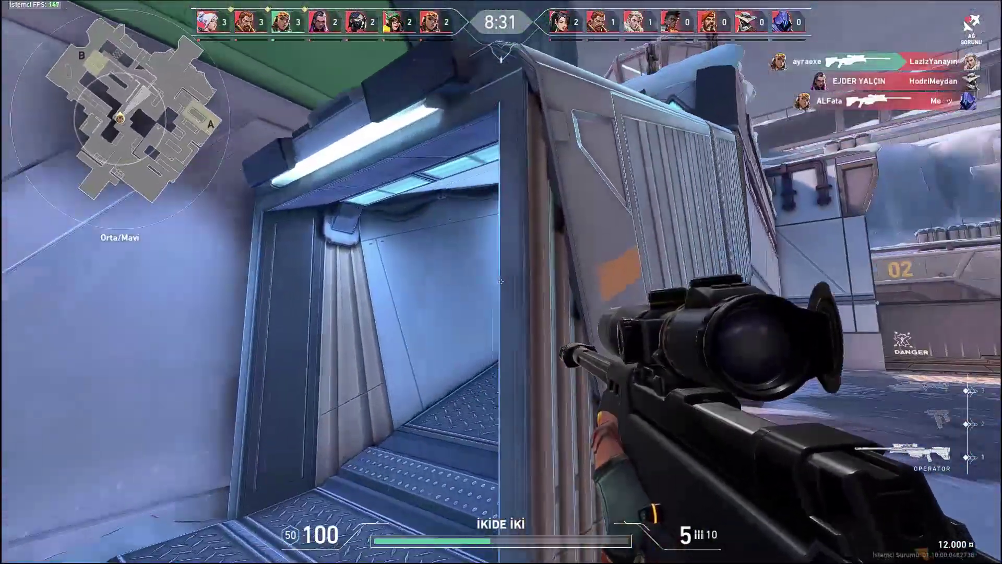
mouse_move(357, 117)
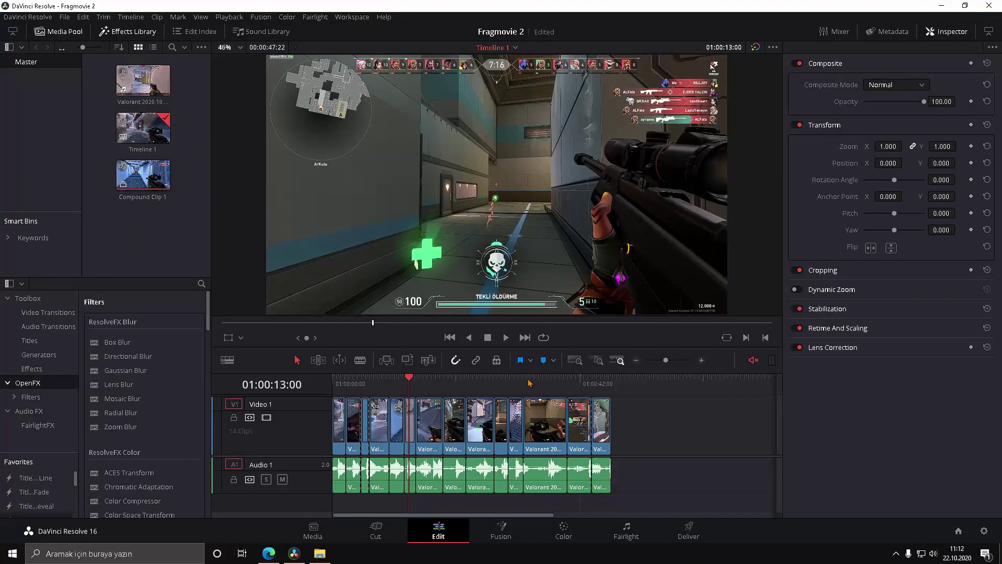
key(Home)
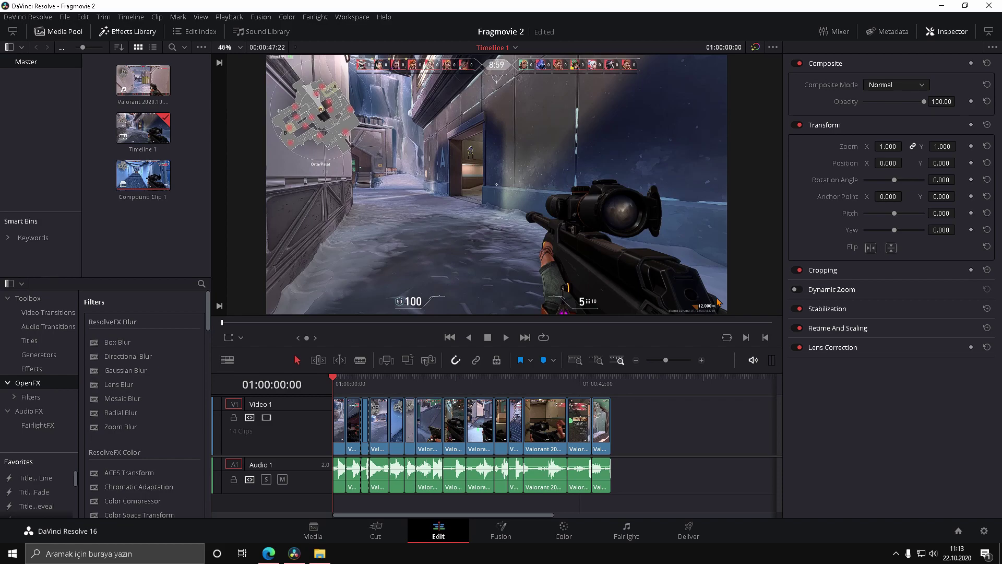
Switch to the Edge browser and open the TRANSITIONS playlist from the ekphotolab channel's playlists
click(275, 553)
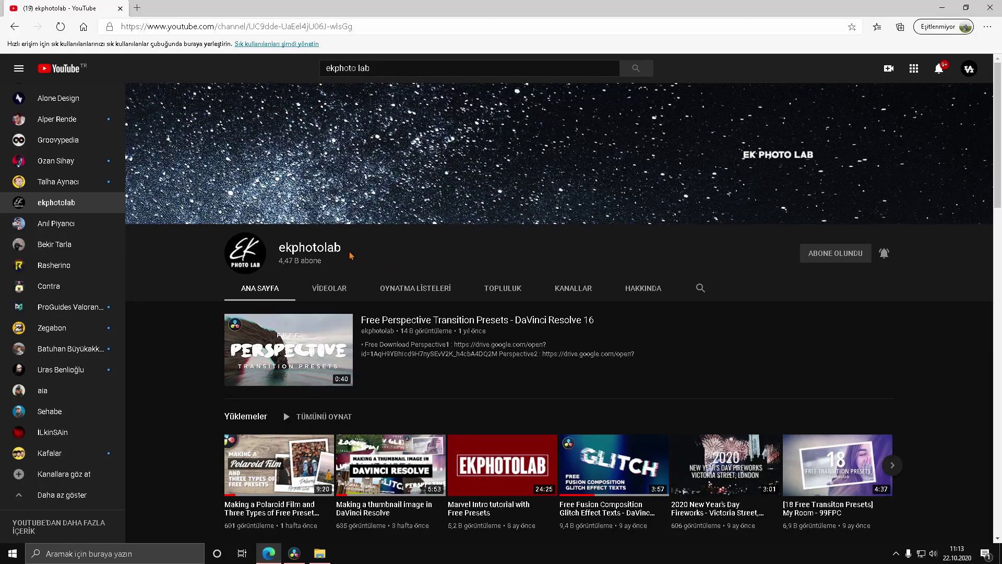
drag(311, 256, 422, 258)
click(408, 291)
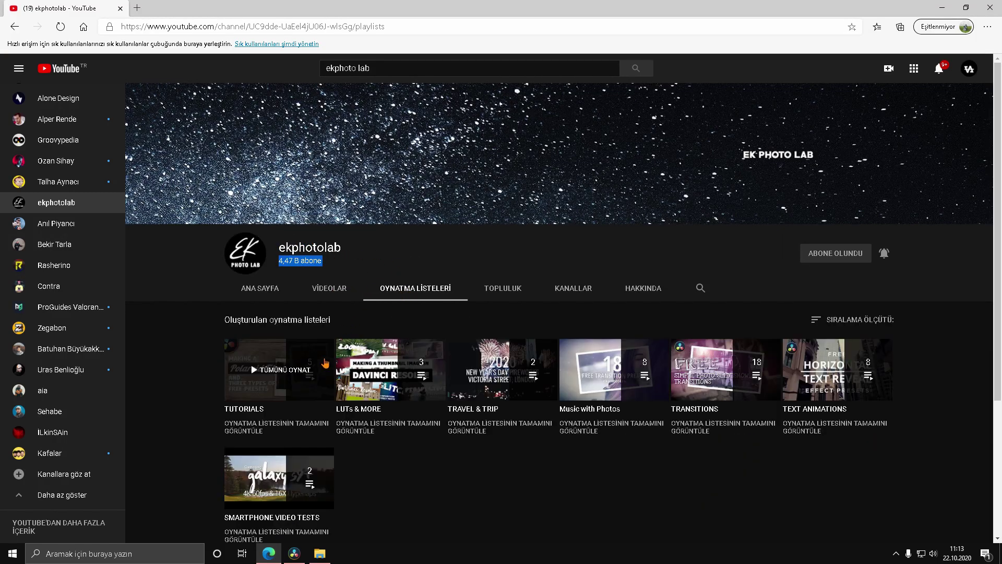
drag(746, 403, 722, 384)
click(722, 384)
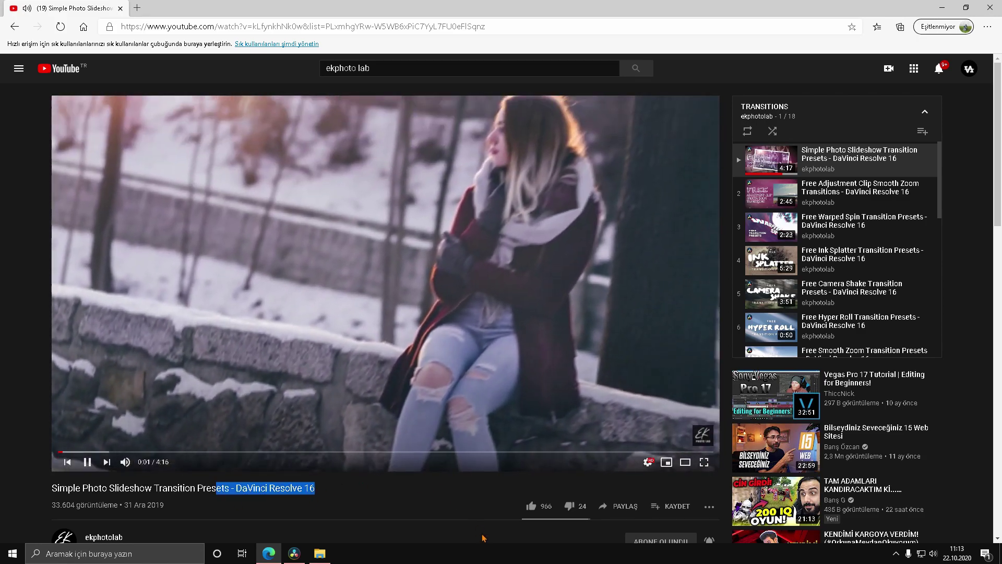
Open the Free Camera Shake Transition Presets video, examine the download links in its description, play the video and return to DaVinci Resolve
click(877, 306)
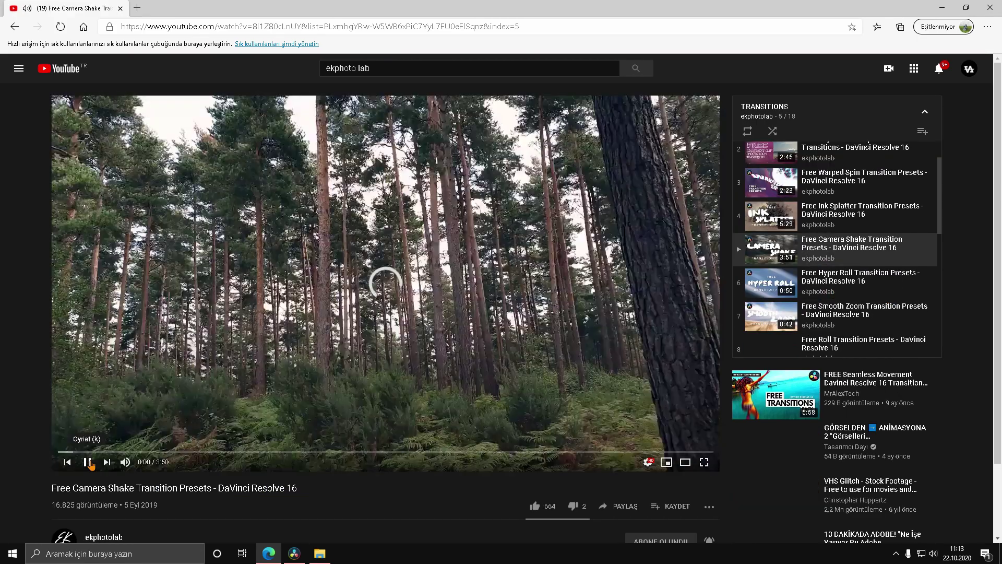
scroll(119, 484, down, 2)
click(119, 484)
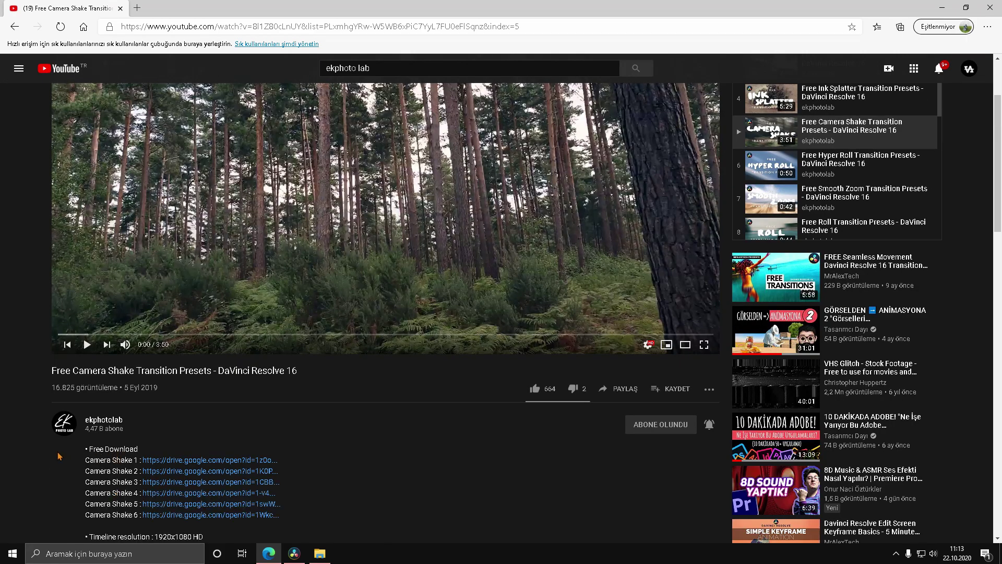
scroll(67, 436, down, 2)
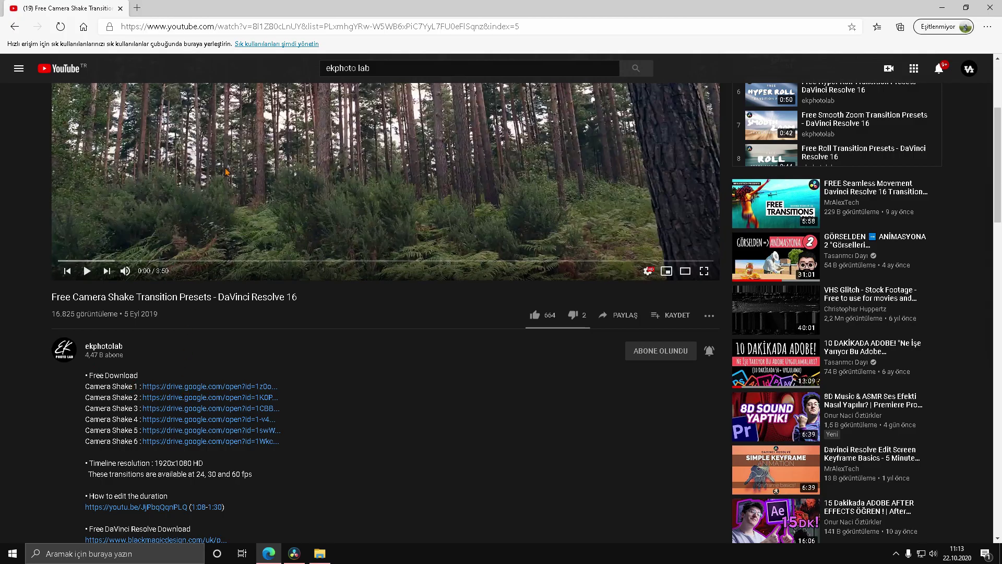
scroll(130, 244, up, 3)
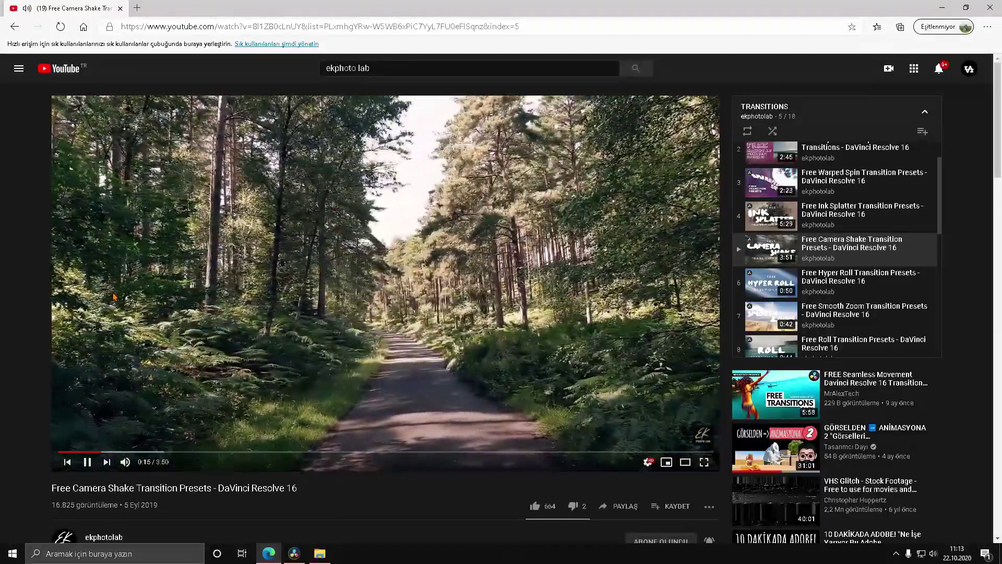
click(157, 292)
click(262, 346)
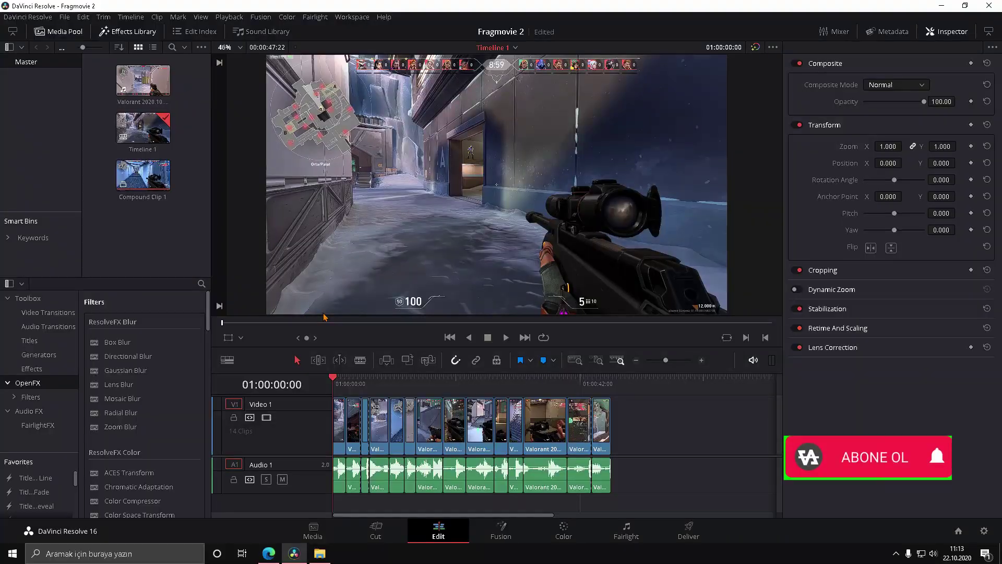
Switch to the file browser, open the Fusion presets folder inside Ayra and maximize the window
click(319, 553)
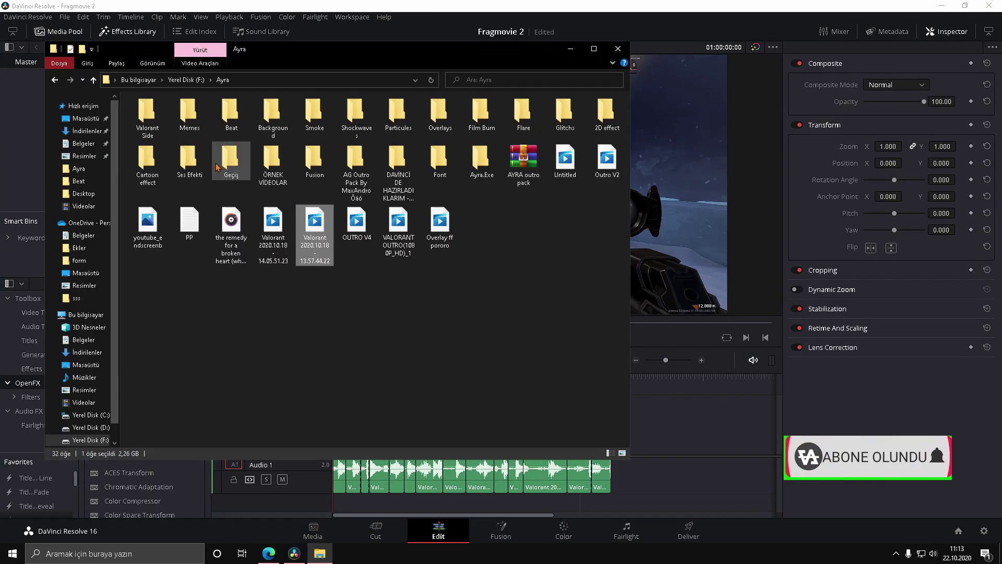
click(315, 159)
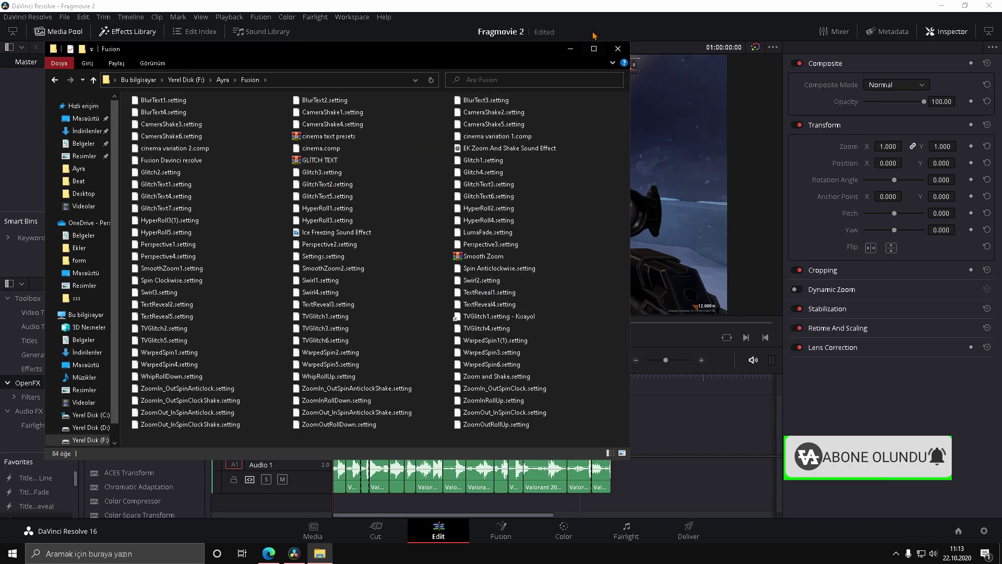
click(594, 49)
Select all the preset files in the Fusion folder to show them, clear the selection and minimize the window
right_click(572, 377)
drag(123, 405, 938, 28)
click(352, 412)
drag(212, 315, 923, 47)
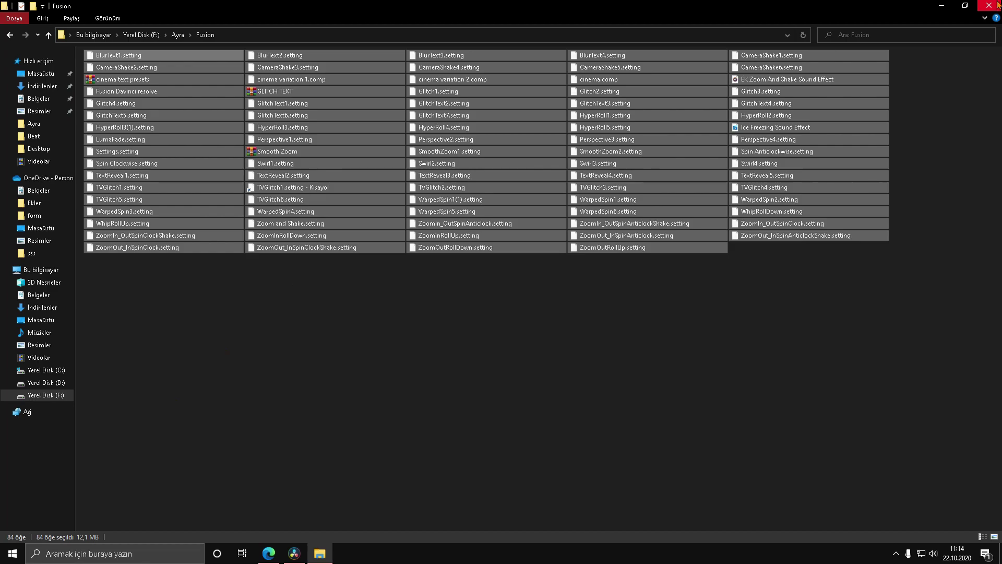
click(738, 293)
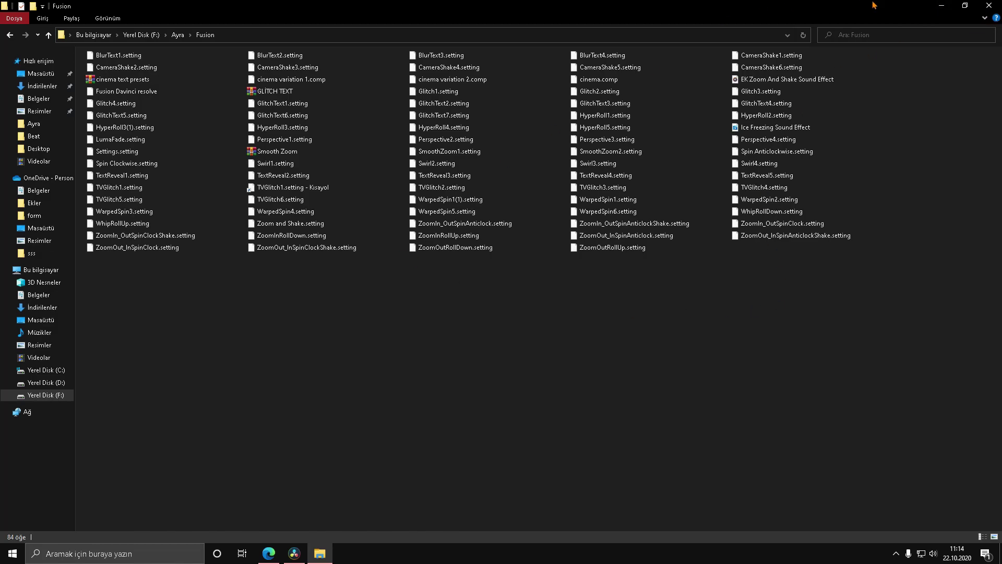
click(943, 5)
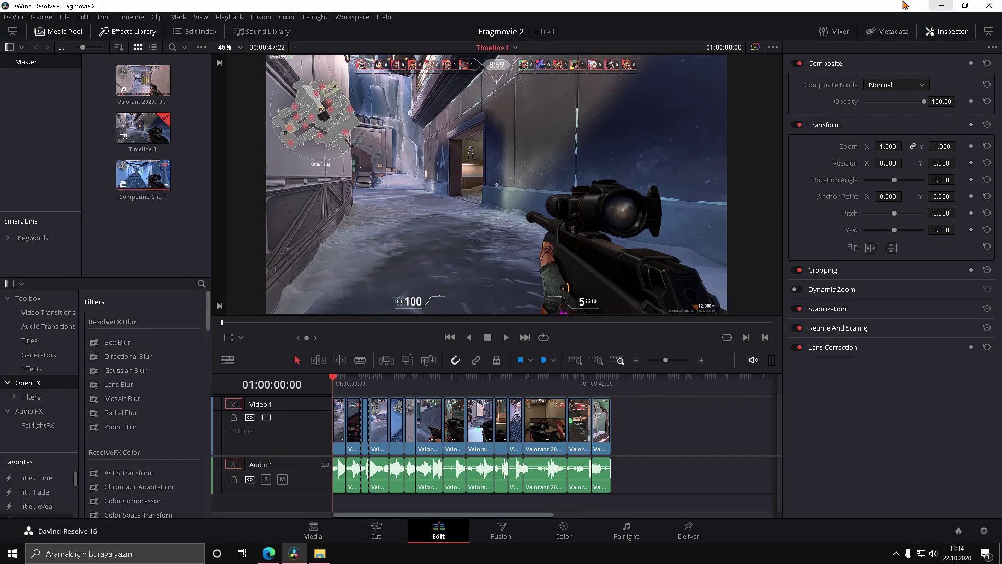
click(302, 551)
click(301, 550)
click(301, 551)
click(942, 8)
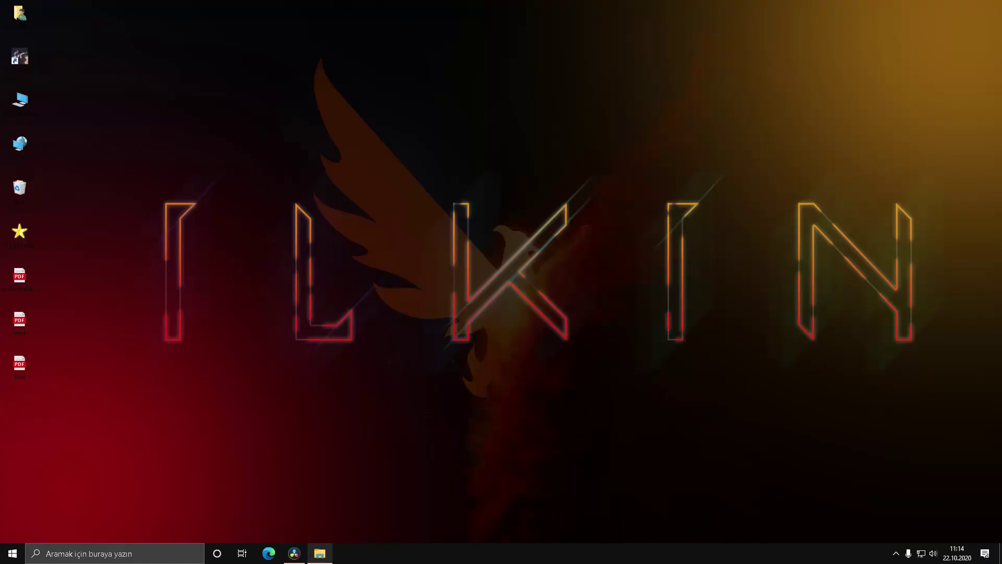
click(295, 552)
Import the song "the remedy for a broken heart" from the Ayra folder into the media pool's Master bin
click(320, 552)
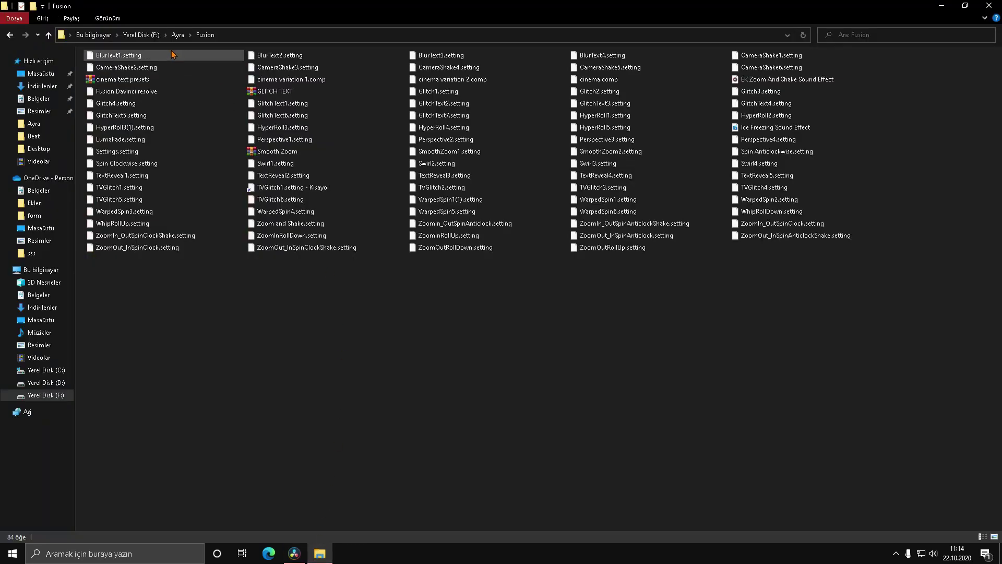
click(178, 35)
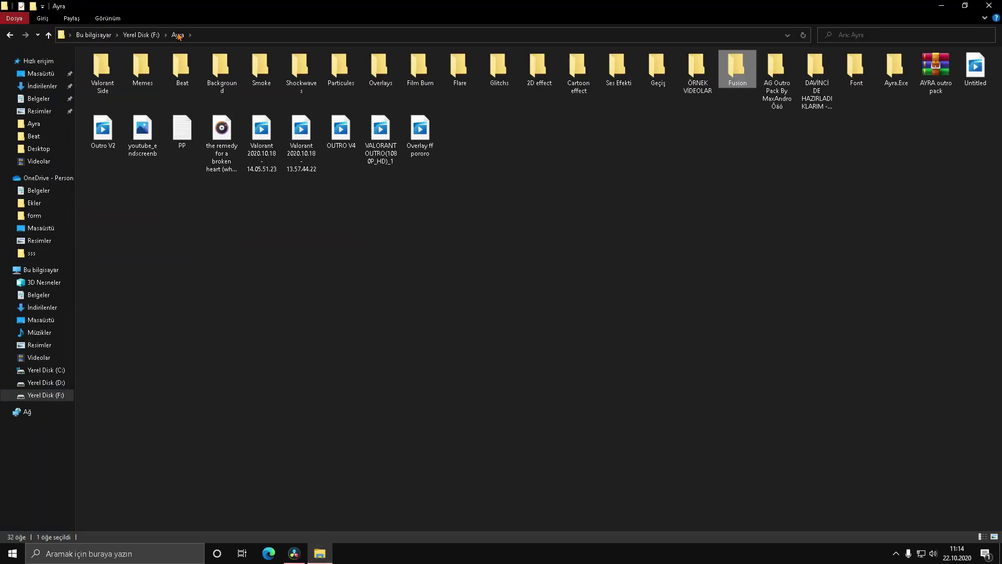
drag(221, 136, 139, 224)
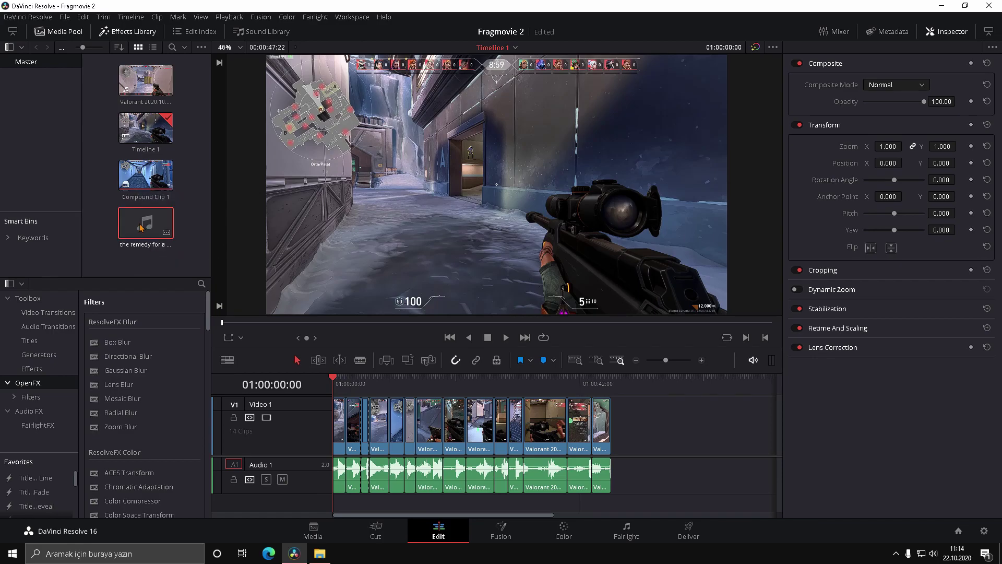
Load the imported song in the source viewer, listen to its opening, skip further into it and stop playback
double_click(140, 228)
key(space)
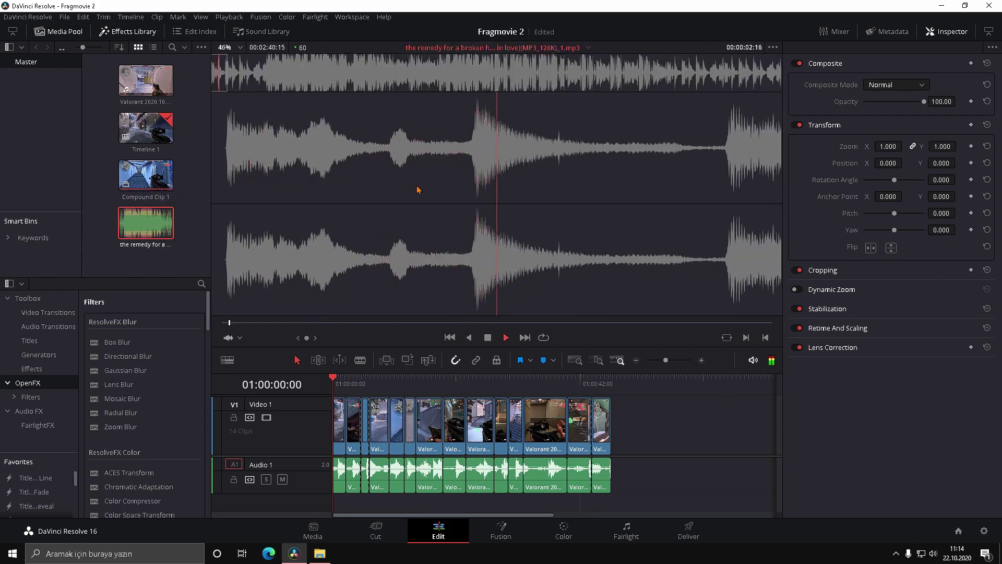
click(251, 323)
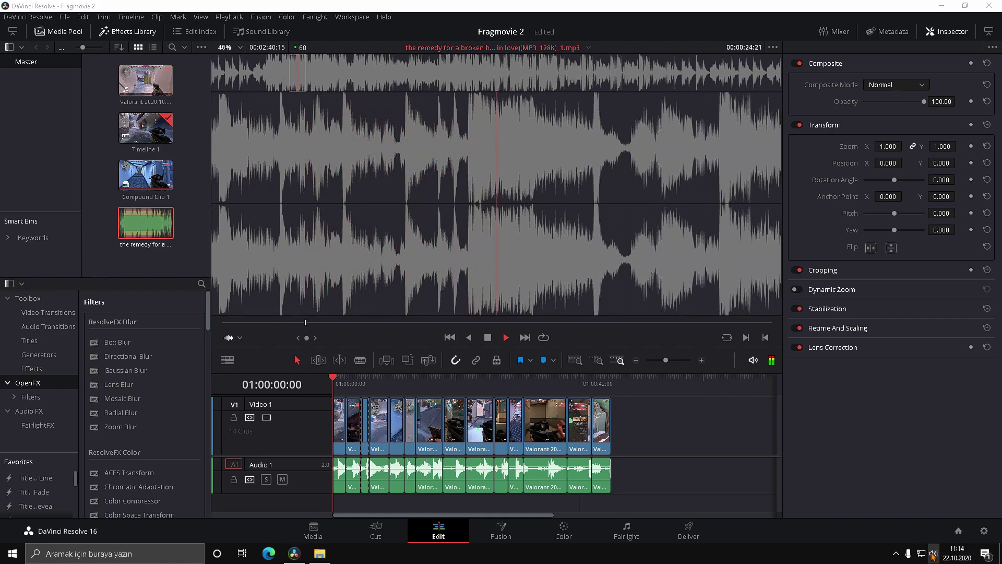
click(655, 417)
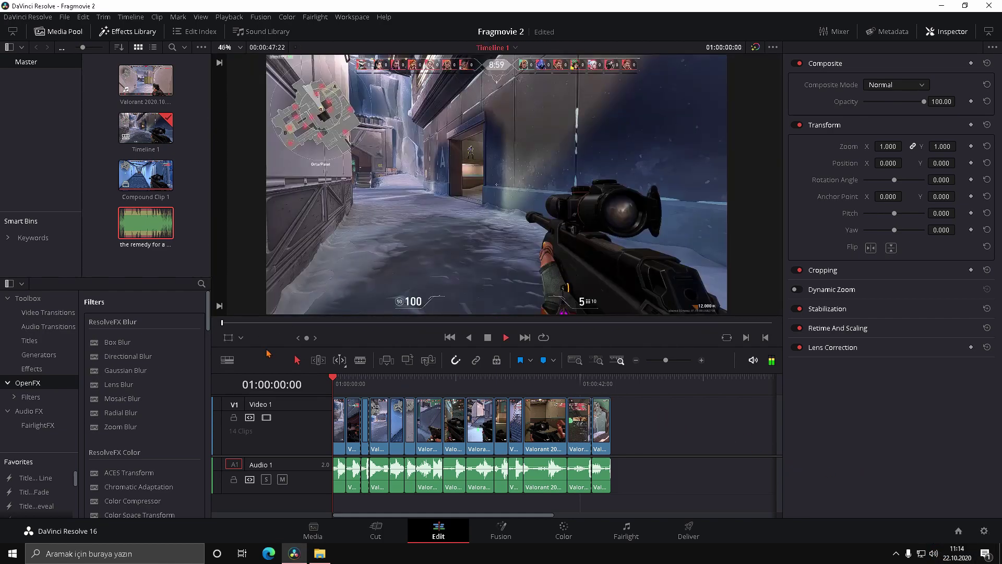
key(space)
double_click(149, 219)
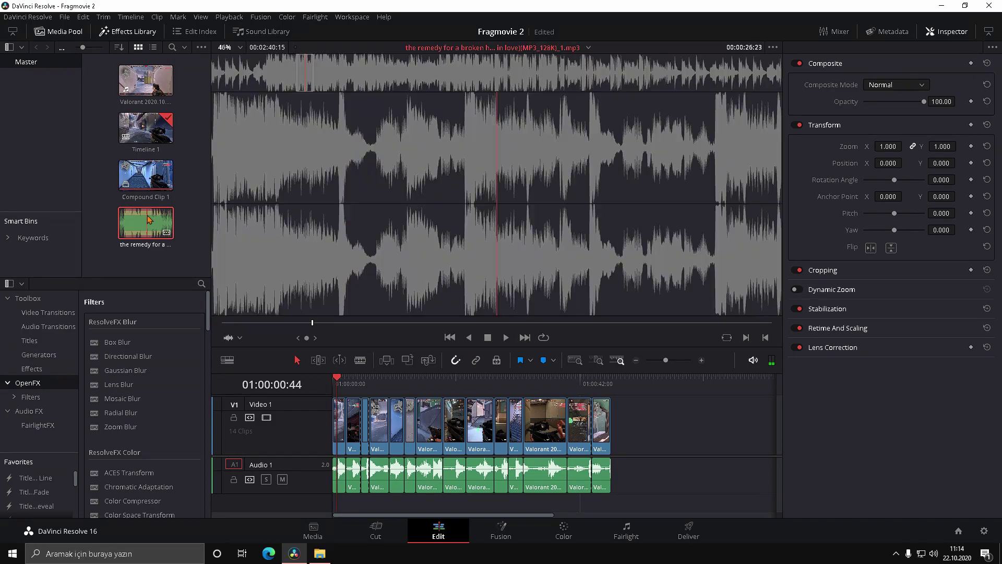
key(space)
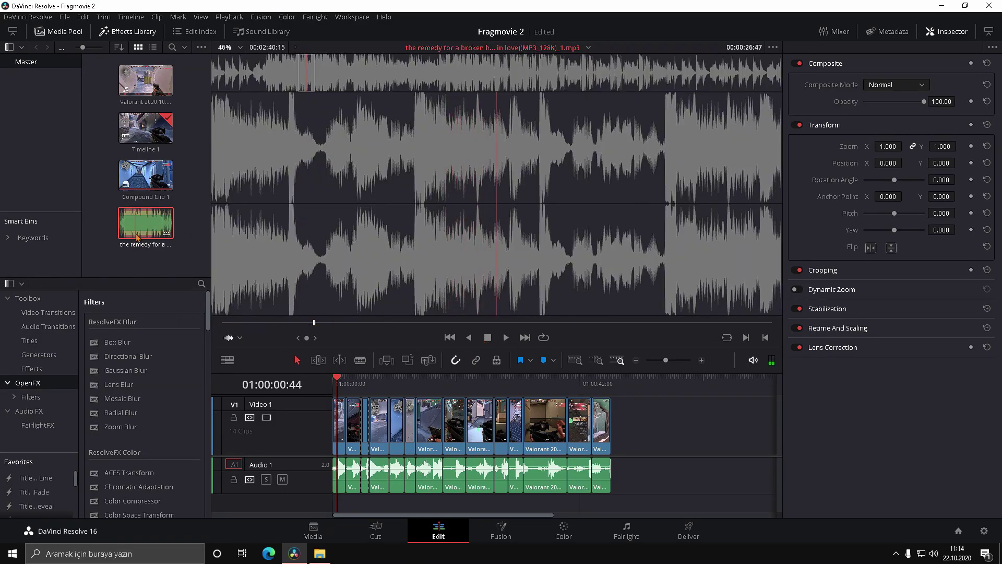
Place the imported song on a second audio track below the game audio, starting at the playhead
drag(150, 235, 359, 524)
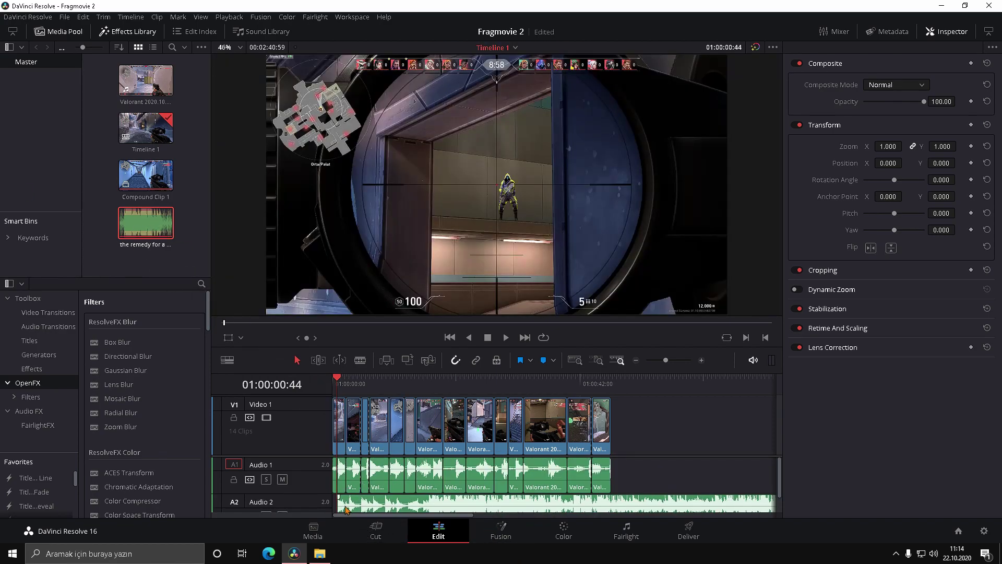
Play the opening clips together with the song and replay the section from the second clip onward
key(space)
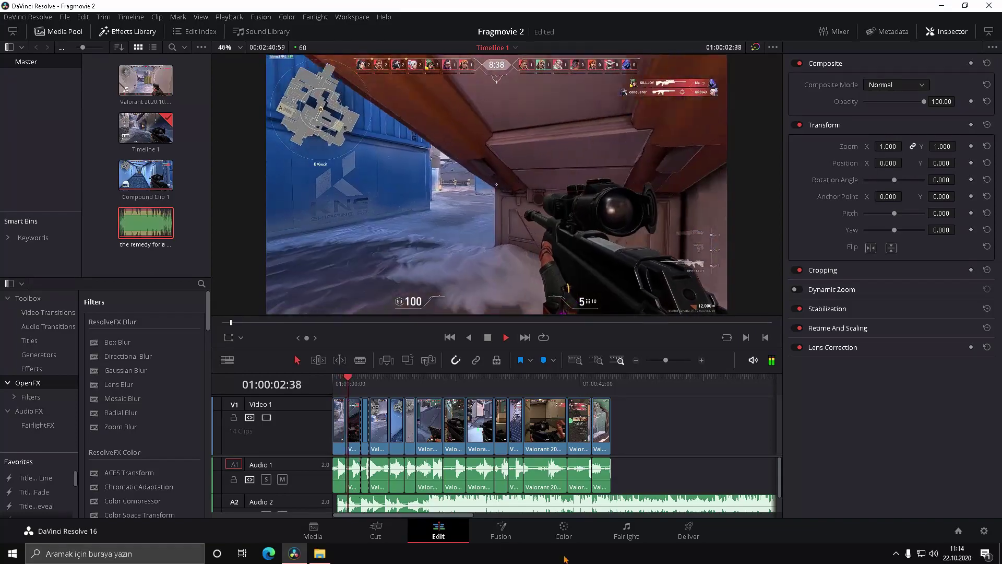
key(space)
key(space)
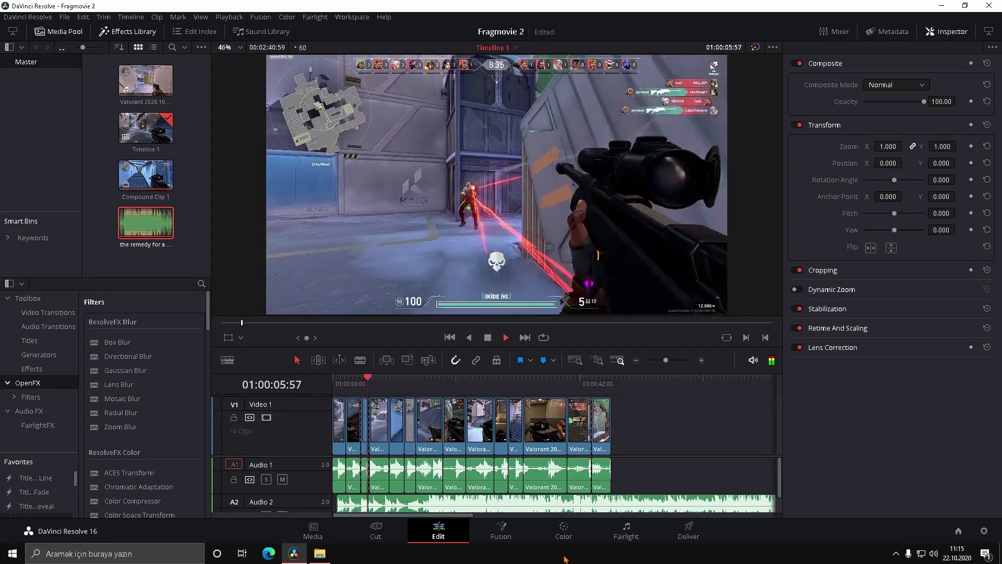
key(space)
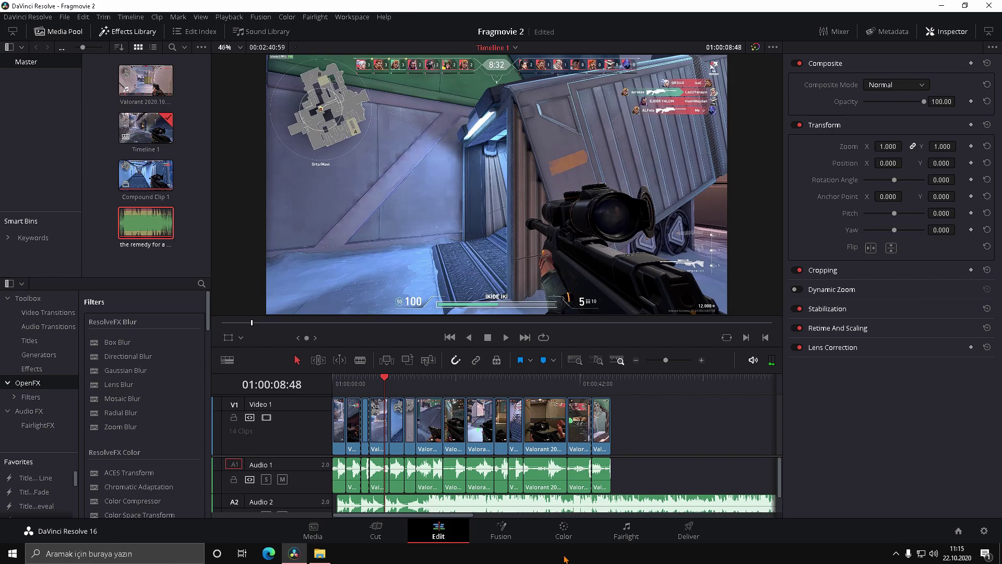
scroll(554, 449, up, 5)
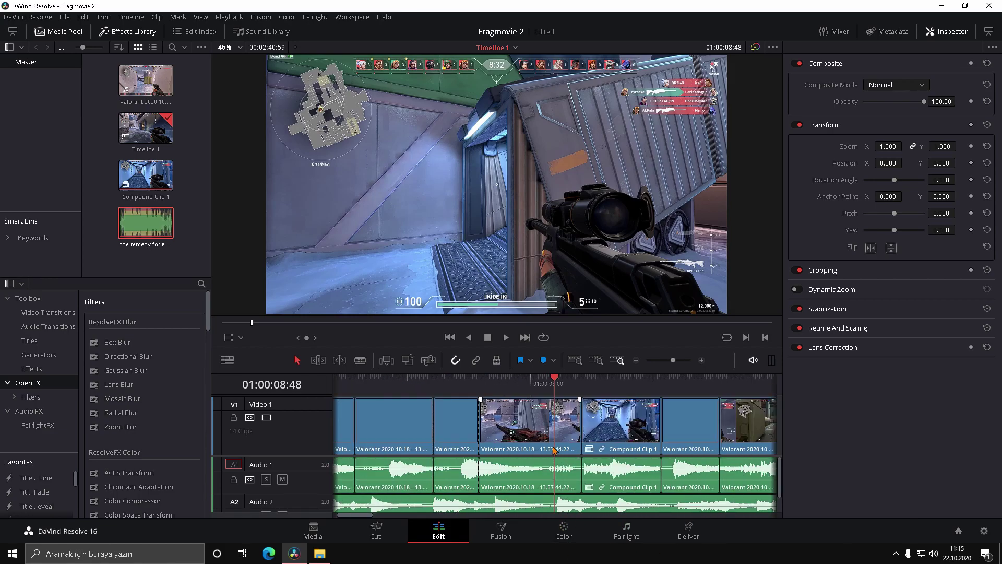
drag(554, 390, 372, 398)
key(space)
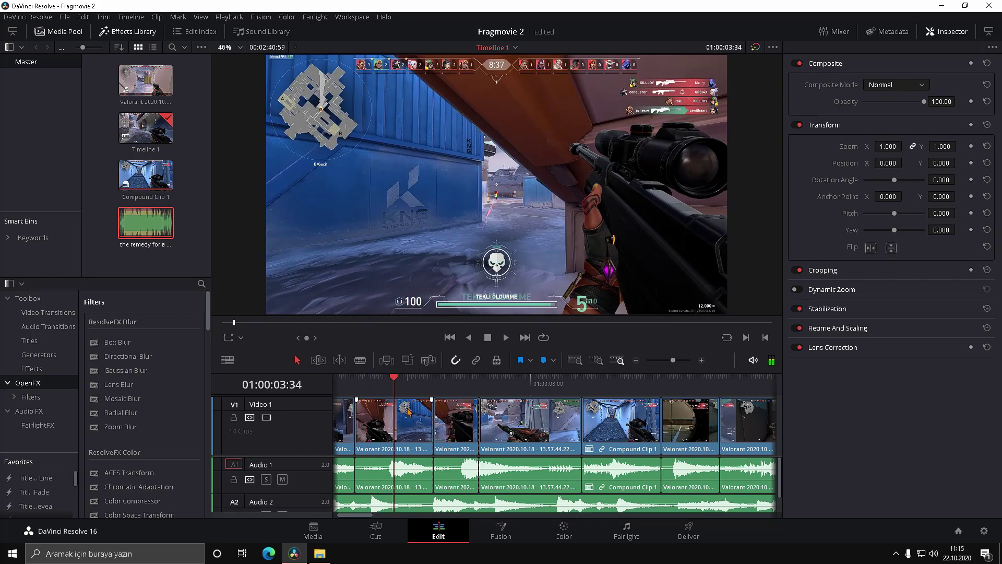
Play the timeline from its start and split the first gameplay clip just after the kill, at 01:00:01:08
scroll(409, 411, down, 5)
key(Home)
key(space)
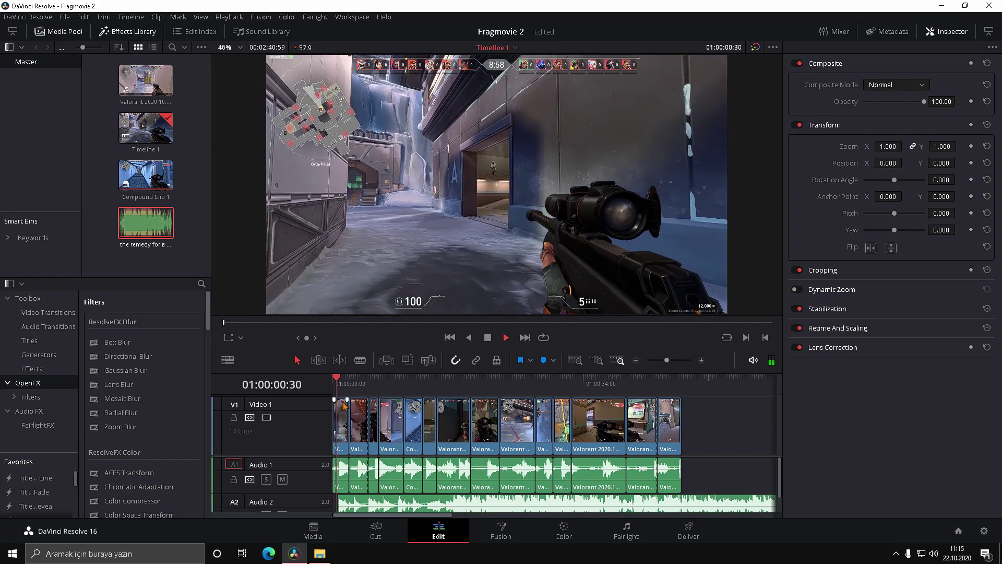
key(space)
scroll(368, 432, up, 5)
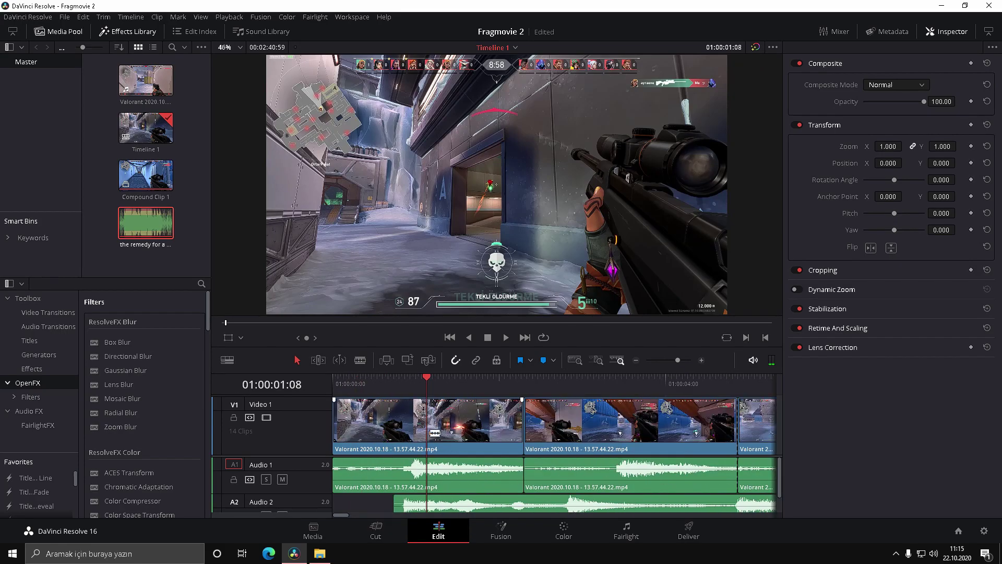
click(429, 435)
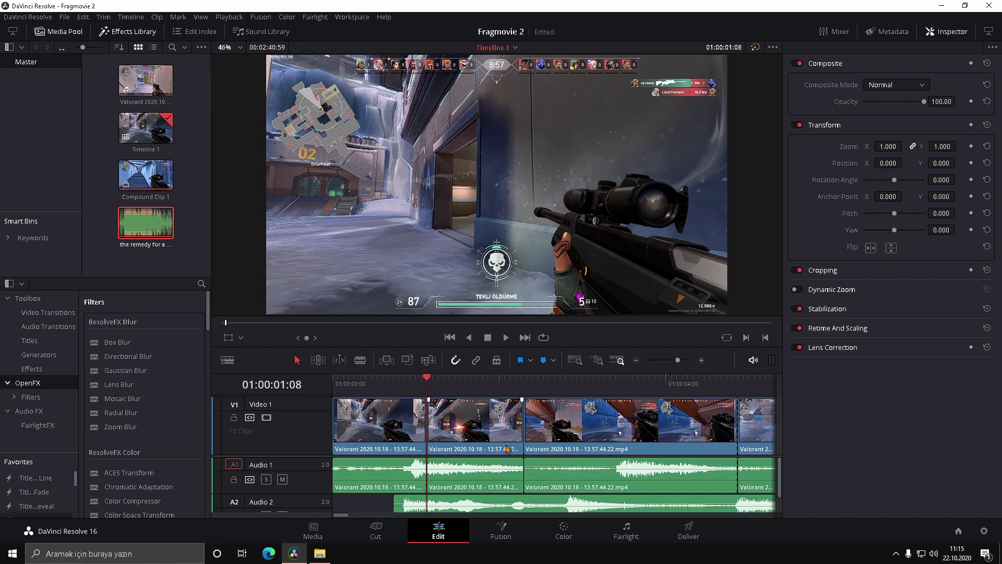
Split the rest of the first gameplay clip at 01:00:01:46 and the following clip at 01:00:03:02
drag(429, 380, 484, 382)
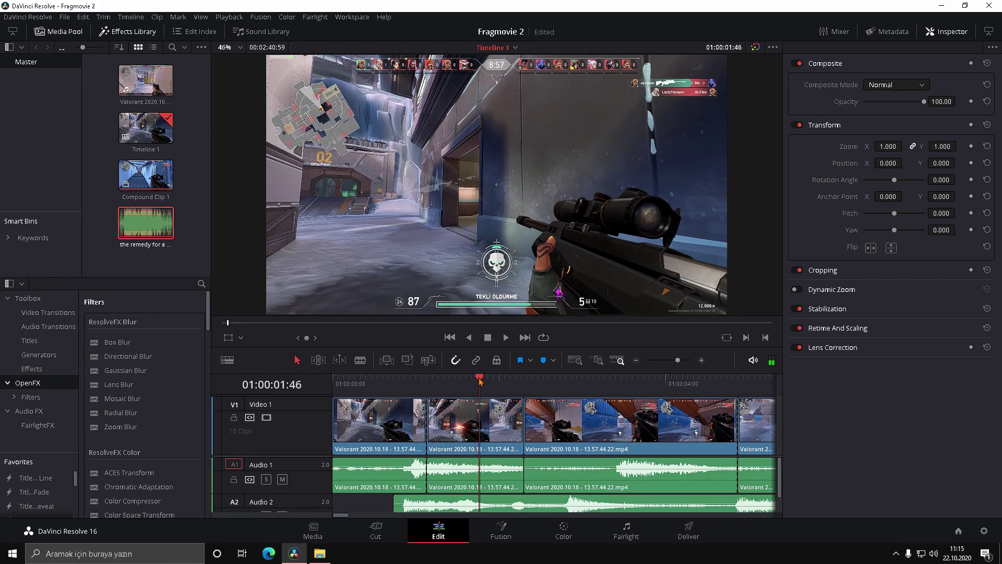
click(485, 419)
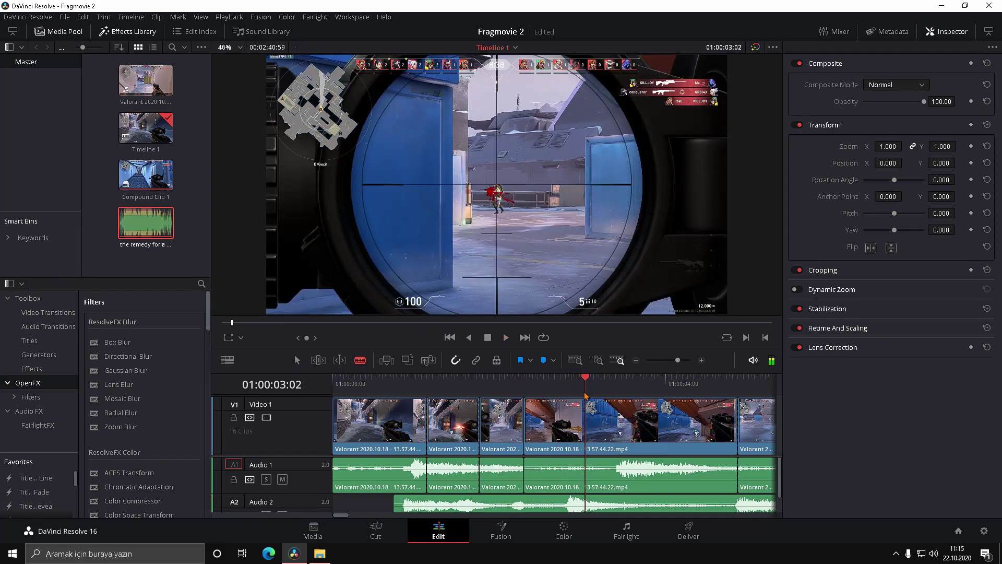
click(588, 438)
click(592, 485)
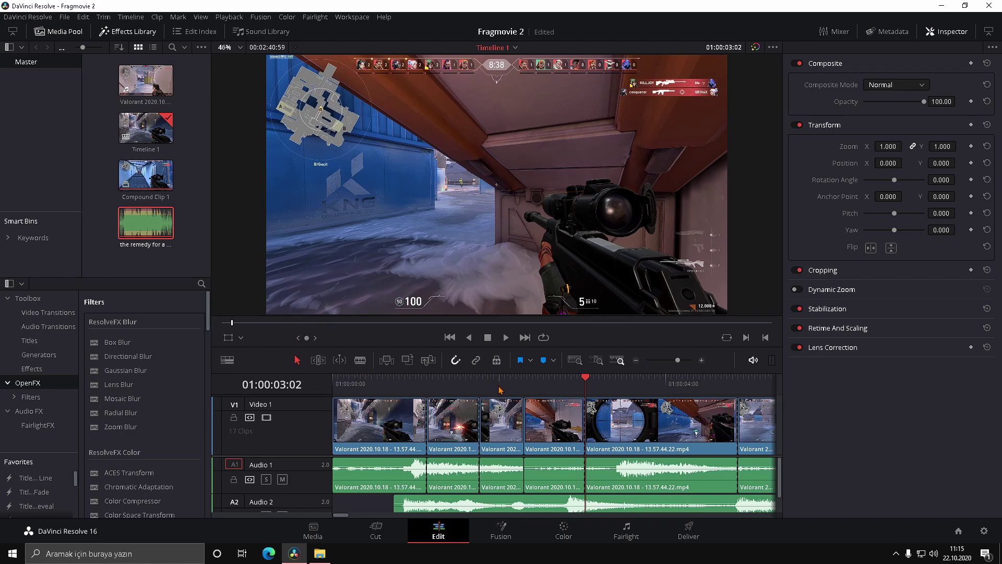
Combine the two short video pieces between 01:00:01:46 and 01:00:03:02 into a new Fusion clip
drag(582, 386, 488, 400)
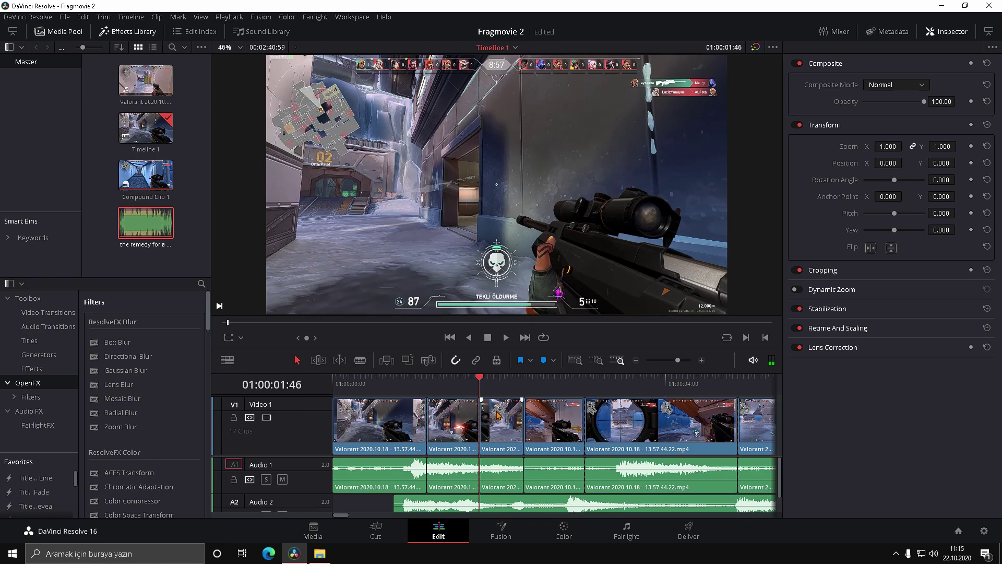
click(537, 427)
click(518, 434)
click(537, 425)
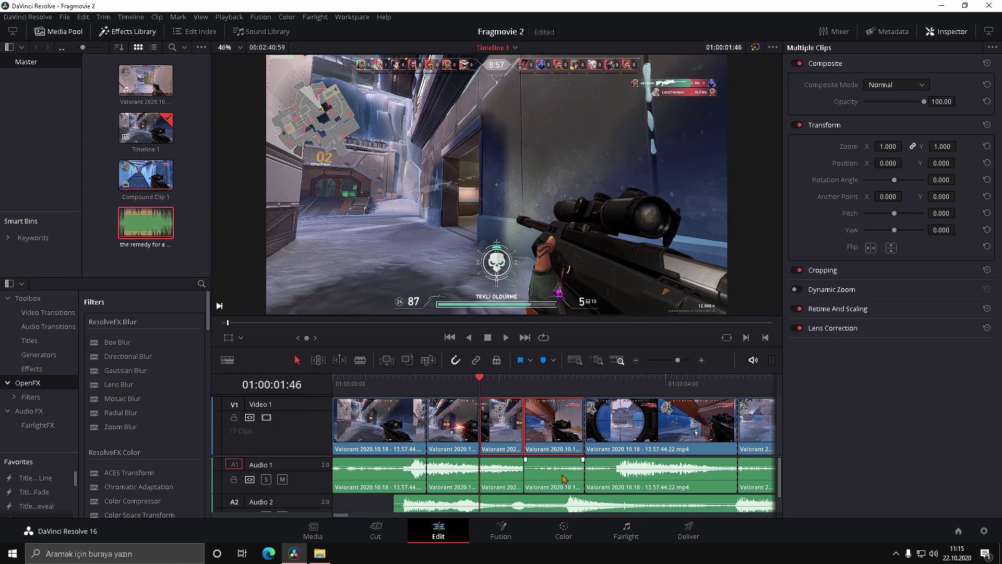
click(564, 477)
ctrl+click(572, 481)
right_click(551, 432)
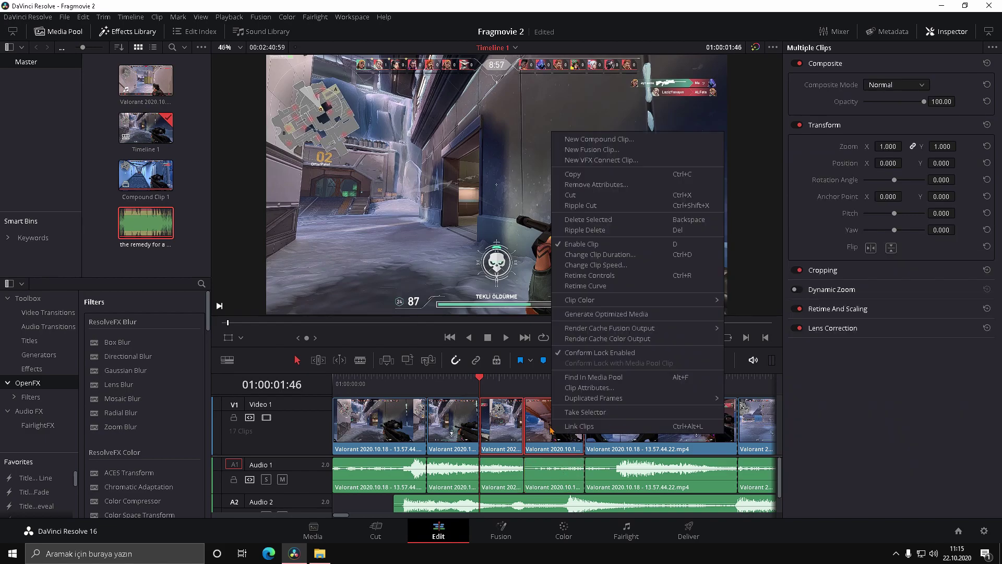
click(610, 149)
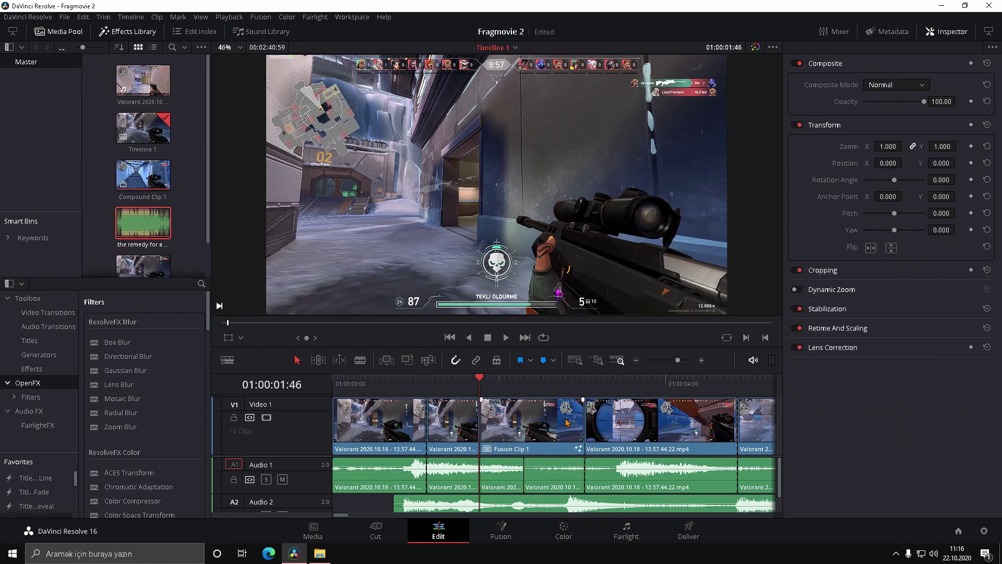
Play through the new Fusion clip and return the playhead to its start at 01:00:01:46
click(497, 383)
click(496, 421)
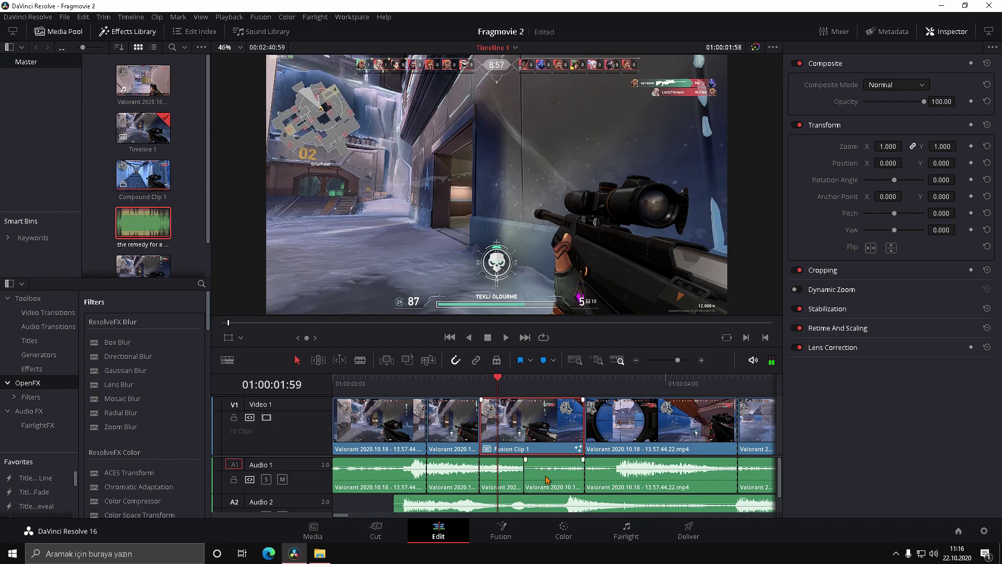
key(space)
key(space)
drag(574, 381, 479, 388)
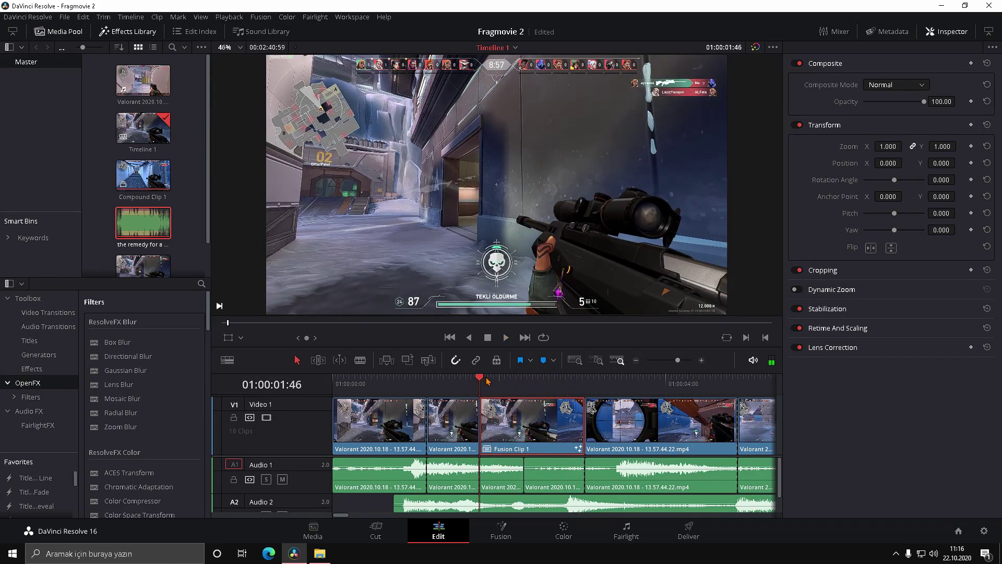
Open the Fusion folder inside the Ayra folder and pick the Zoom and Shake.setting preset
click(329, 559)
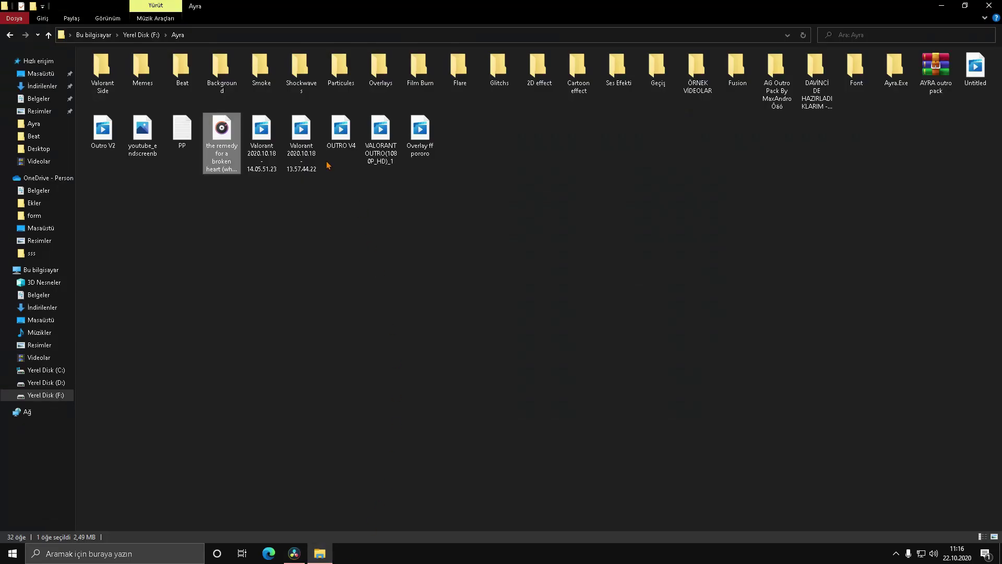
double_click(752, 65)
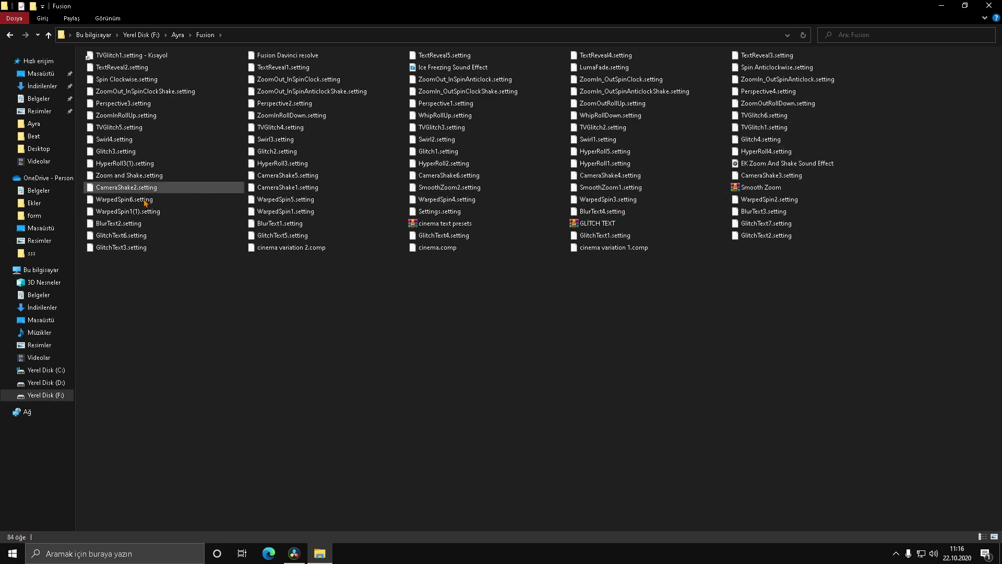
drag(131, 176, 525, 450)
Open the Fusion clip at 01:00:01:58 on the Fusion page and add the Zoom and Shake.setting preset to its node graph
click(497, 385)
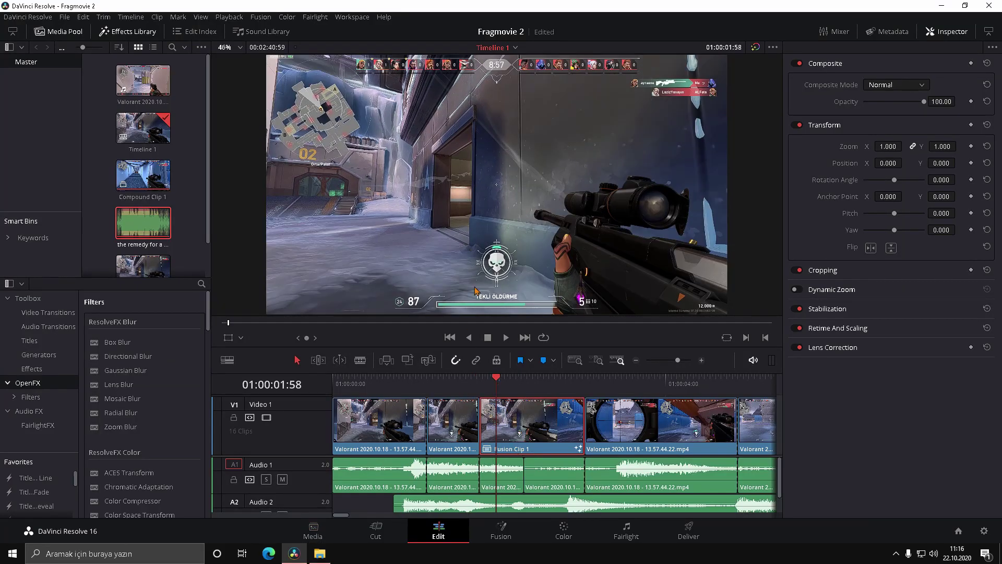
click(496, 539)
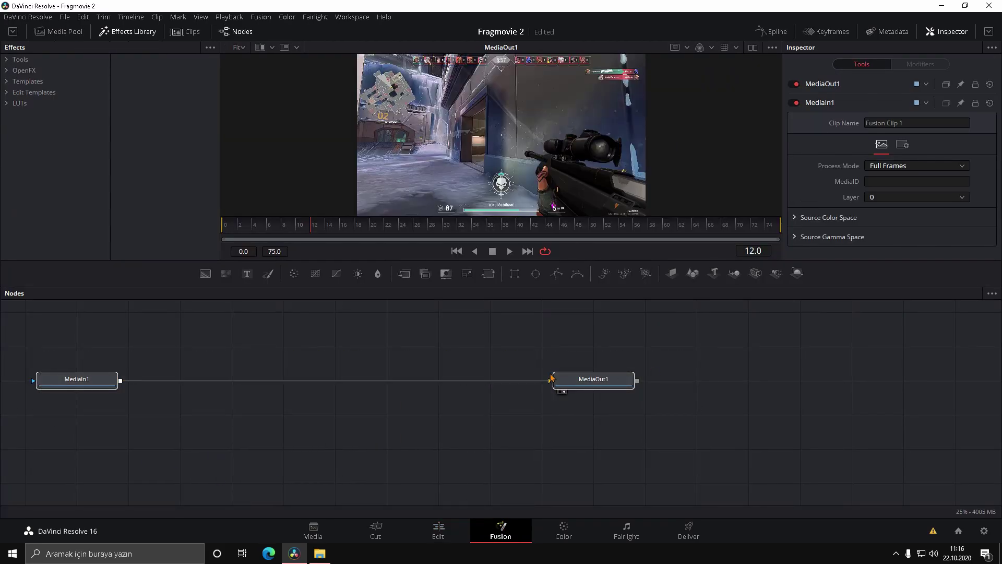
click(308, 554)
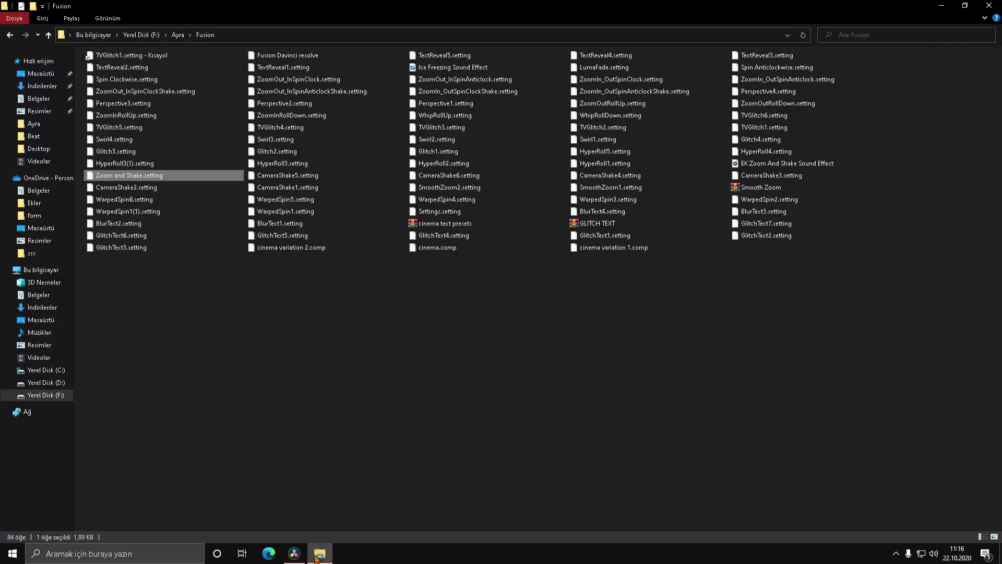
drag(151, 177, 504, 395)
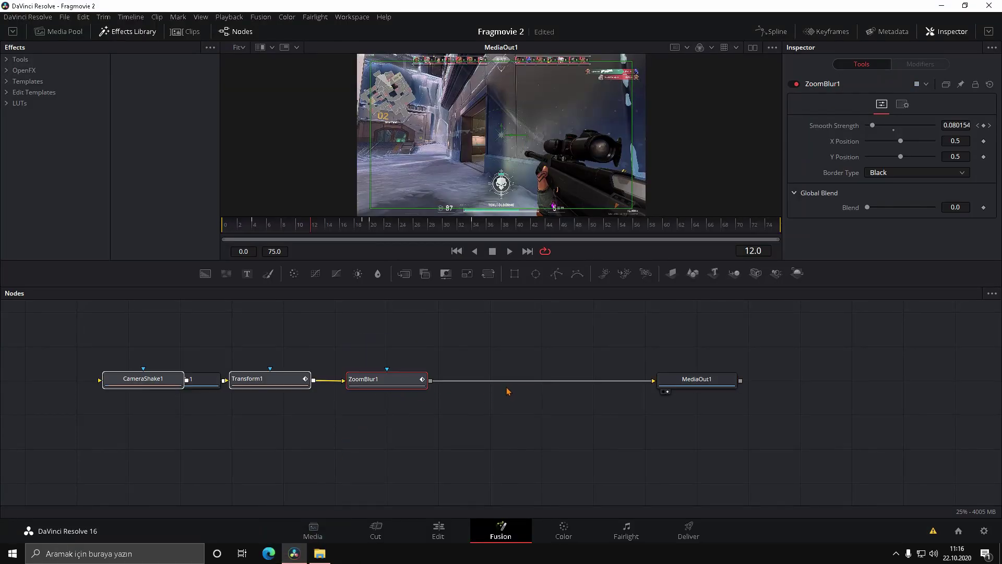
Rewire the nodes as MediaIn1, CameraShake1, Transform1, ZoomBlur1 and MediaOut1 in sequence, and preview the transition
click(506, 389)
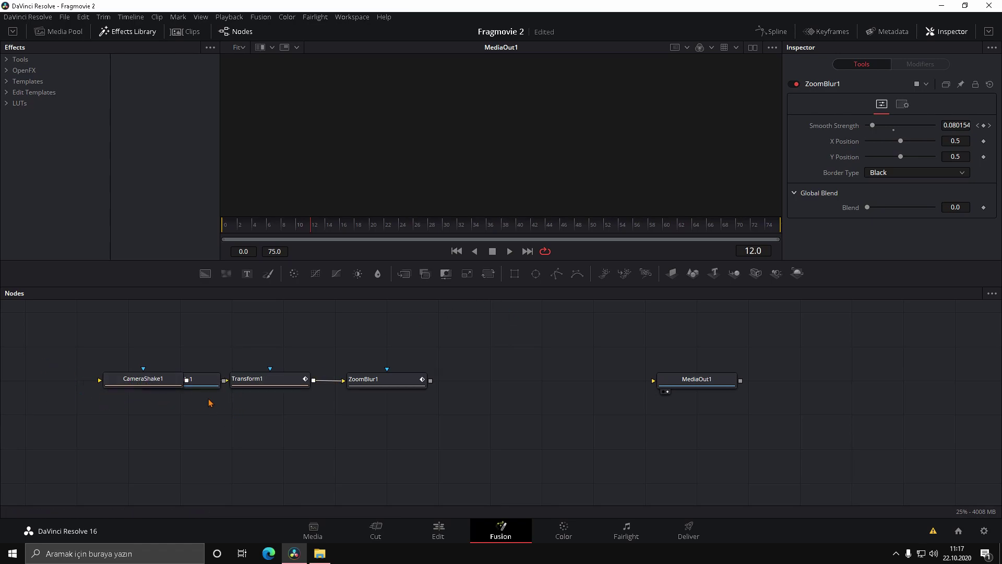
drag(204, 381, 76, 364)
drag(166, 406, 429, 371)
drag(308, 389, 463, 388)
drag(104, 374, 255, 384)
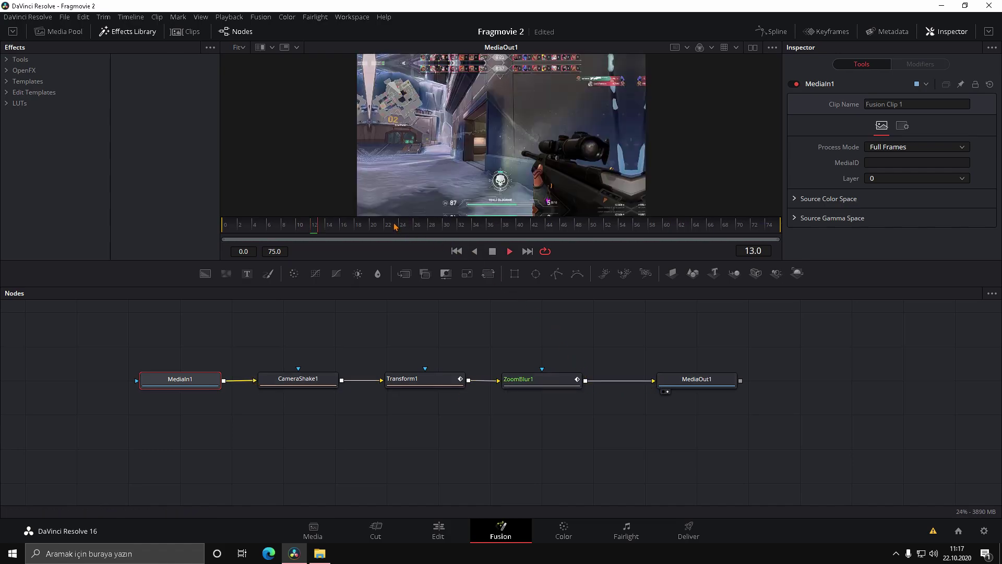
key(space)
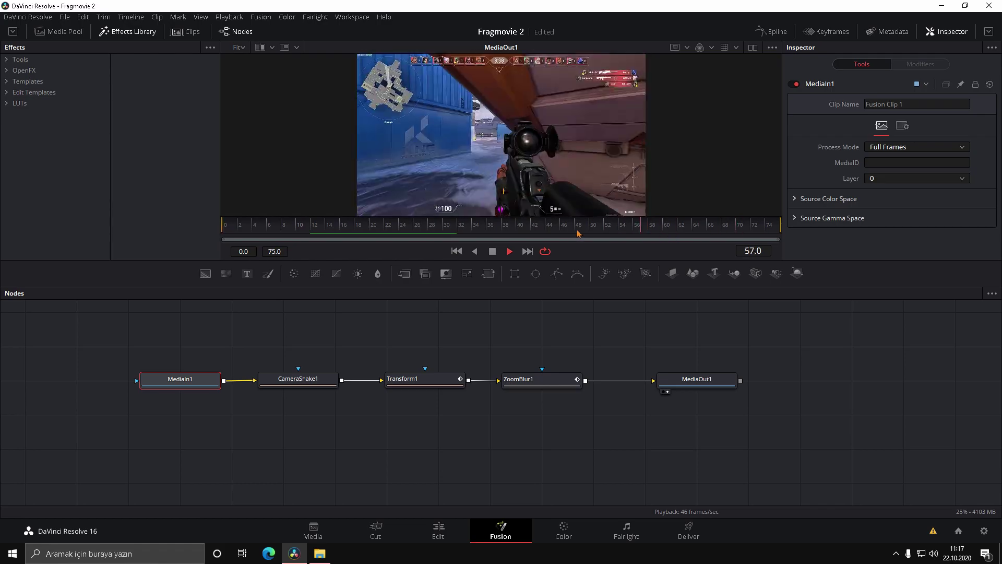
key(space)
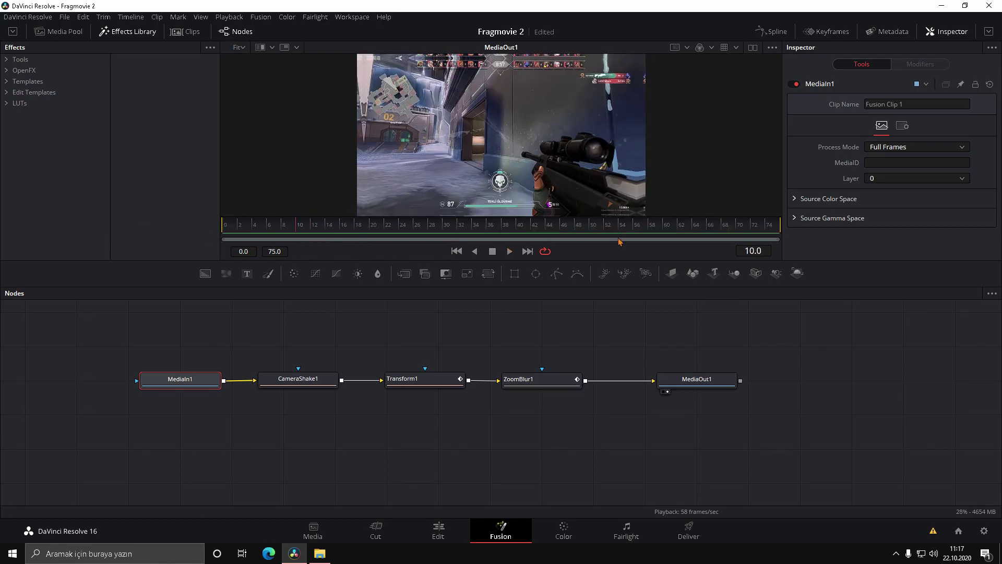
Return to the Edit page and import EK Zoom And Shake Sound Effect from the Fusion folder into the Master bin
click(462, 526)
key(alt+Tab)
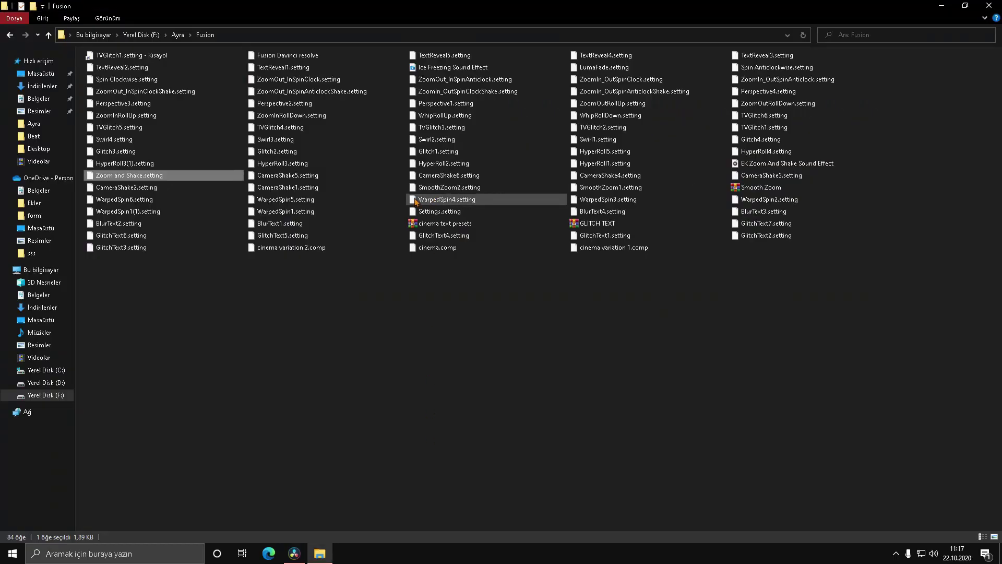
drag(761, 164, 178, 235)
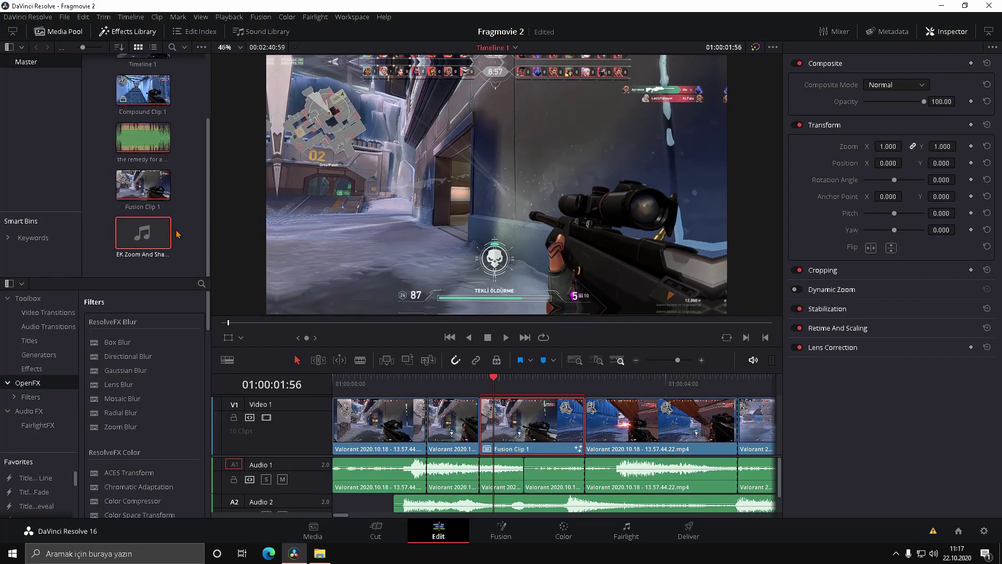
Enlarge the timeline area and place the EK Zoom And Shake sound effect on a third audio track, starting at the 01:00:01:08 cut
scroll(557, 473, down, 1)
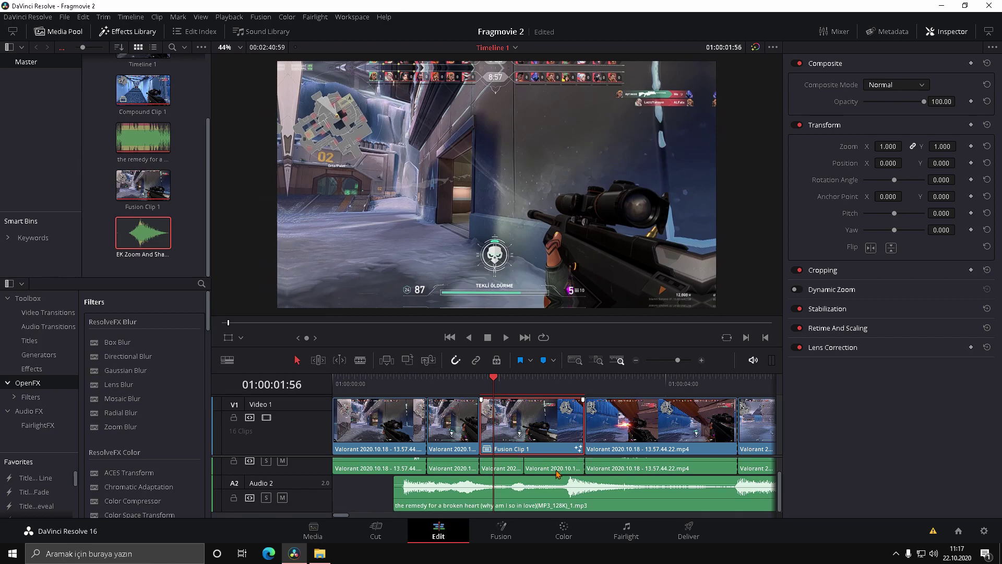
click(674, 376)
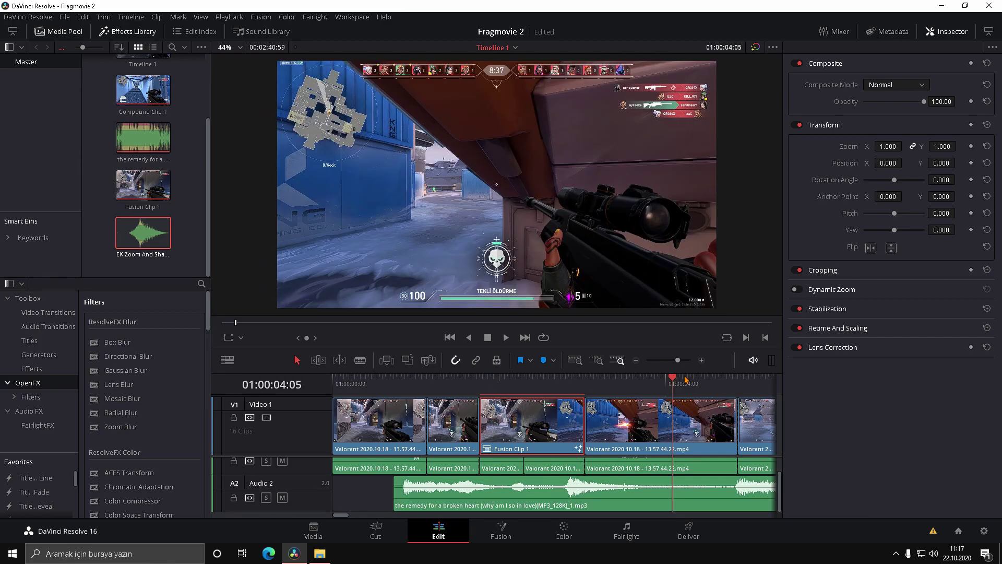
click(690, 374)
drag(692, 314, 678, 5)
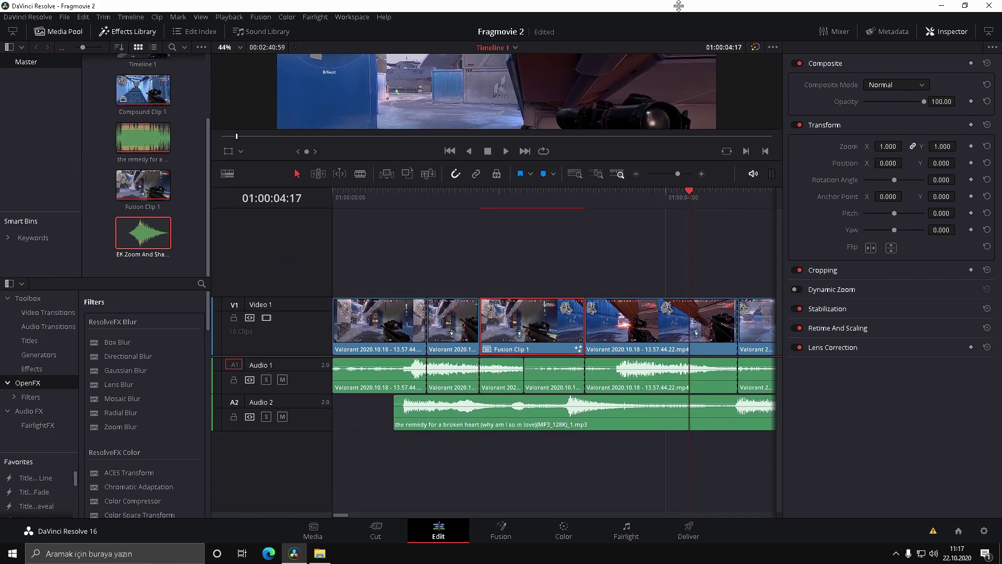
drag(138, 235, 443, 480)
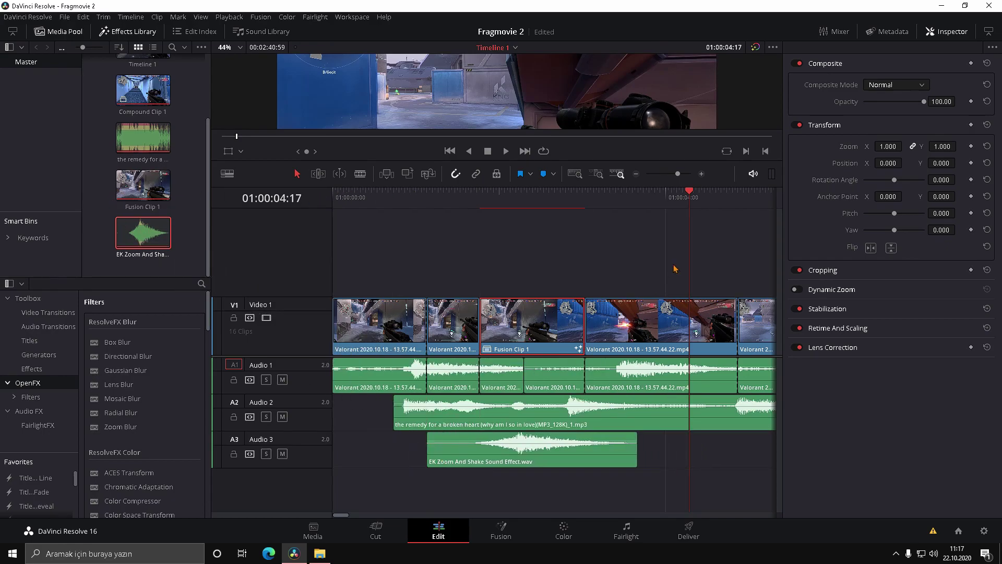
Play the transition with its sound effect, make the viewer larger again and return the playhead to the Fusion clip's start
click(374, 194)
key(space)
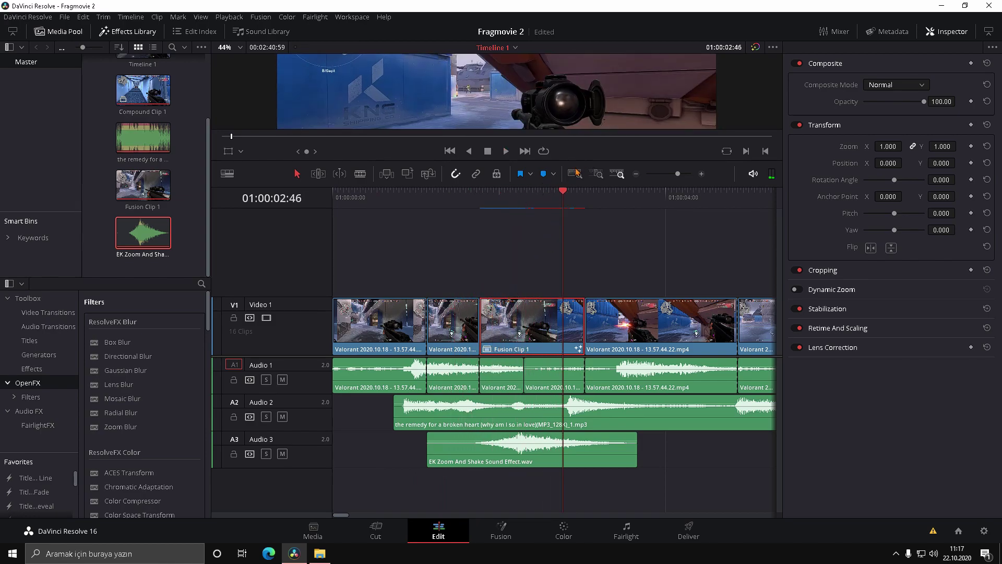
drag(577, 191, 562, 297)
click(560, 306)
click(455, 307)
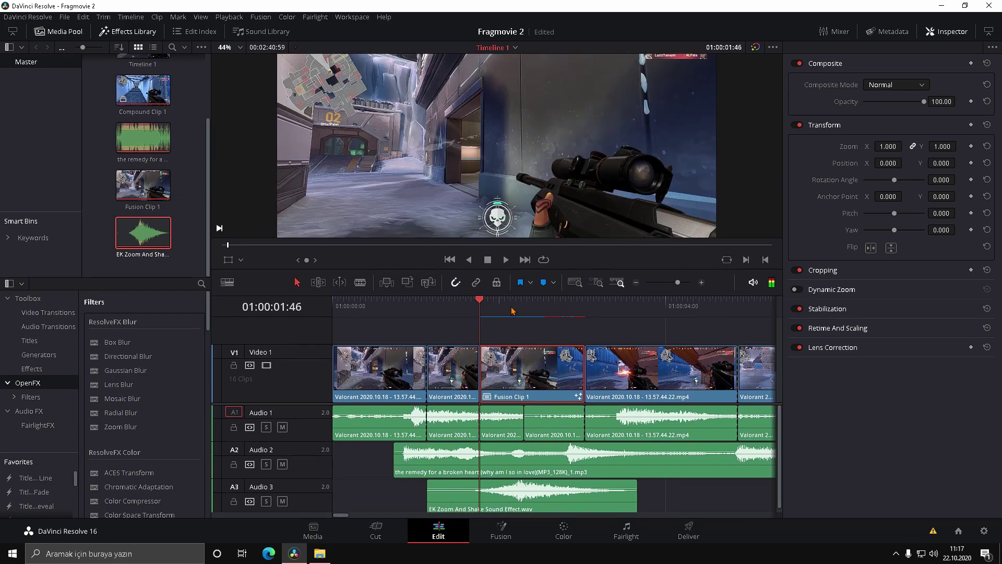
Mute the Audio 1 and Audio 2 tracks and play the transition with only its sound effect audible
click(454, 306)
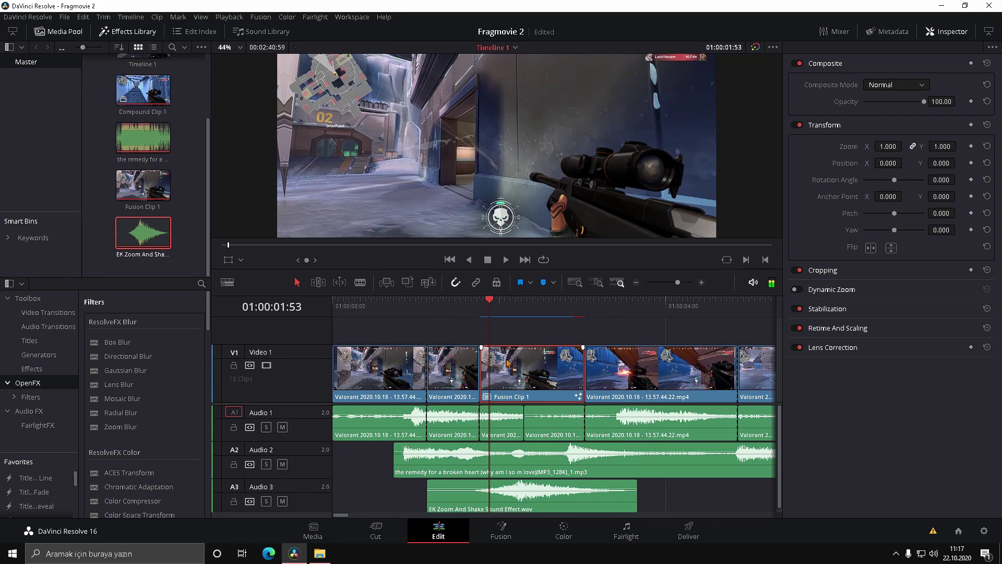
click(283, 428)
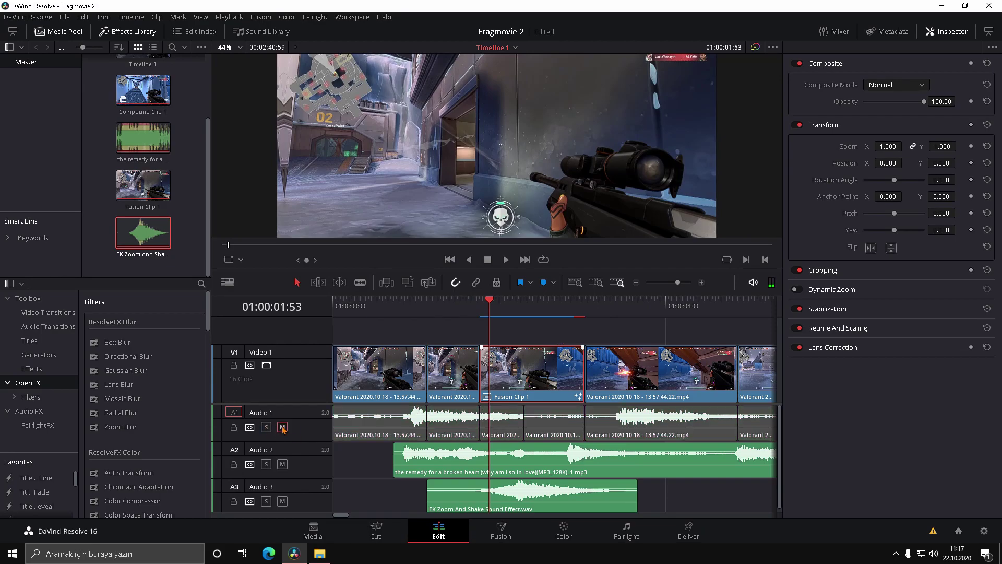
click(282, 465)
drag(480, 301, 357, 302)
key(space)
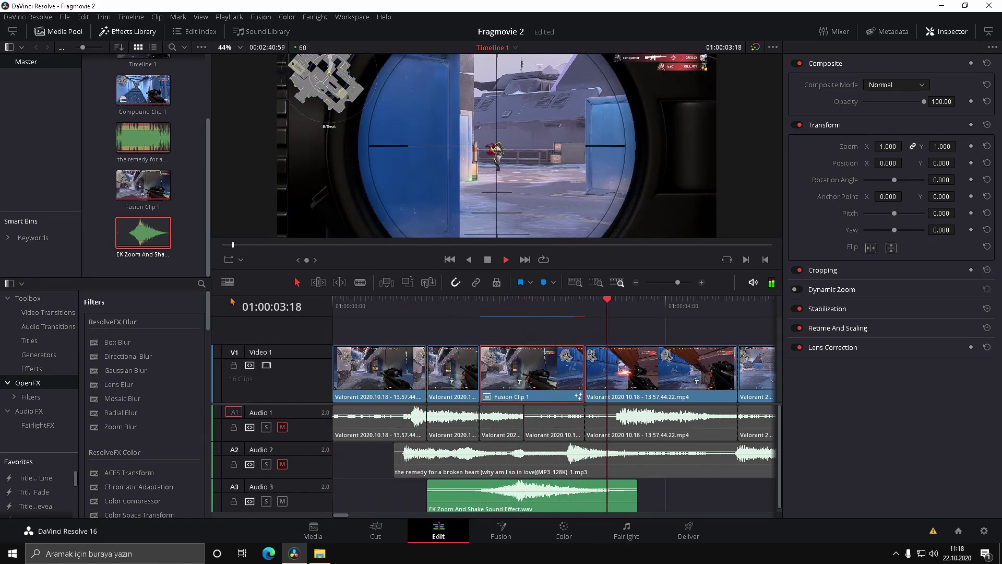
key(space)
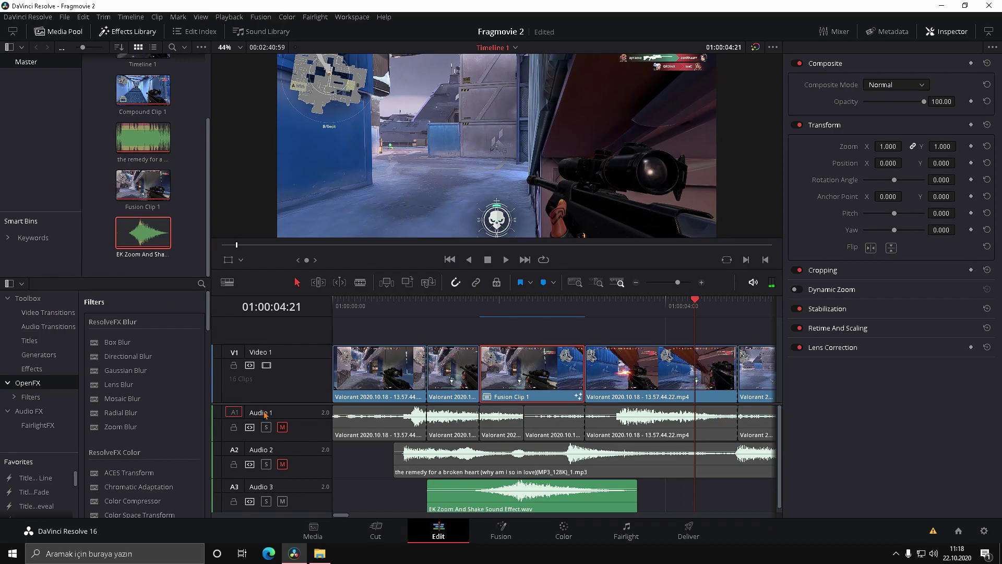
Unmute the Audio 1 and Audio 2 tracks and play the transition from the timeline start with all audio
click(282, 426)
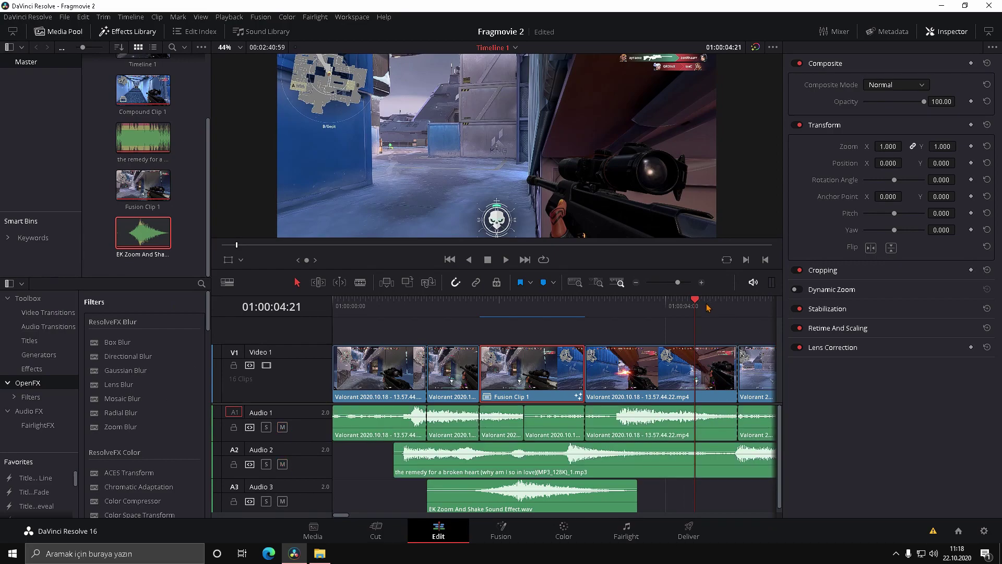
key(Home)
key(space)
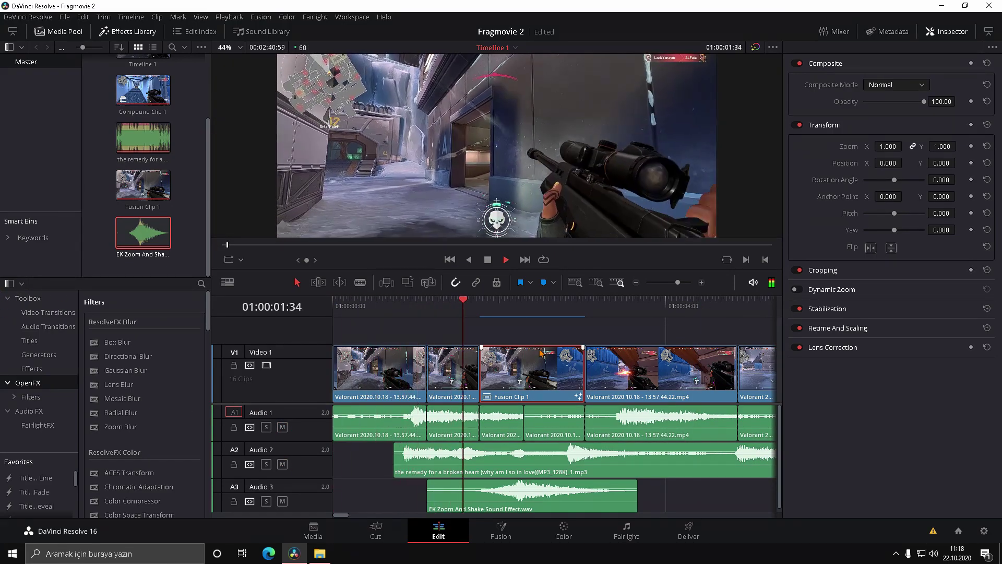
key(space)
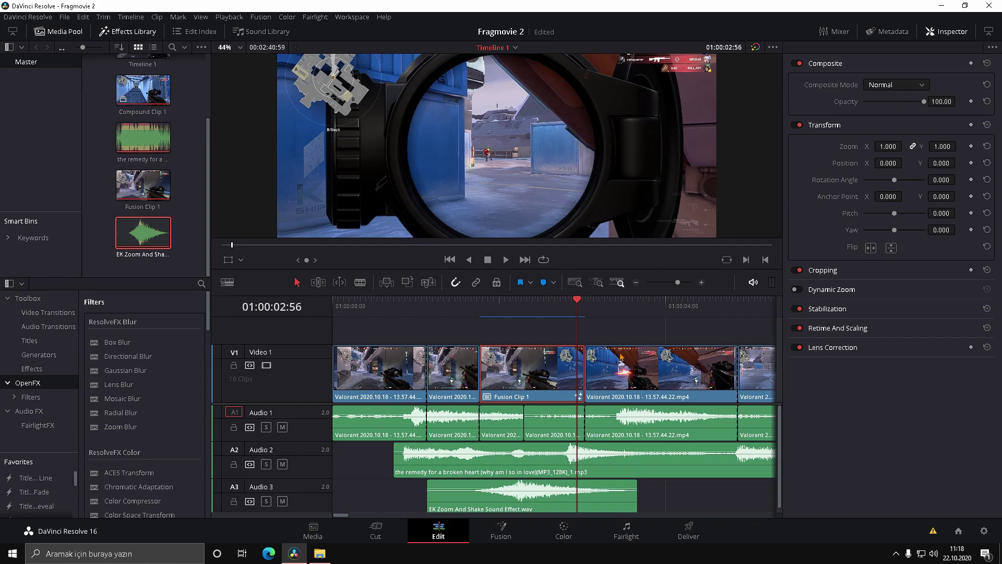
Sample the whole timeline with the song, playing briefly near 01:00:40 and again from the start
scroll(555, 416, down, 10)
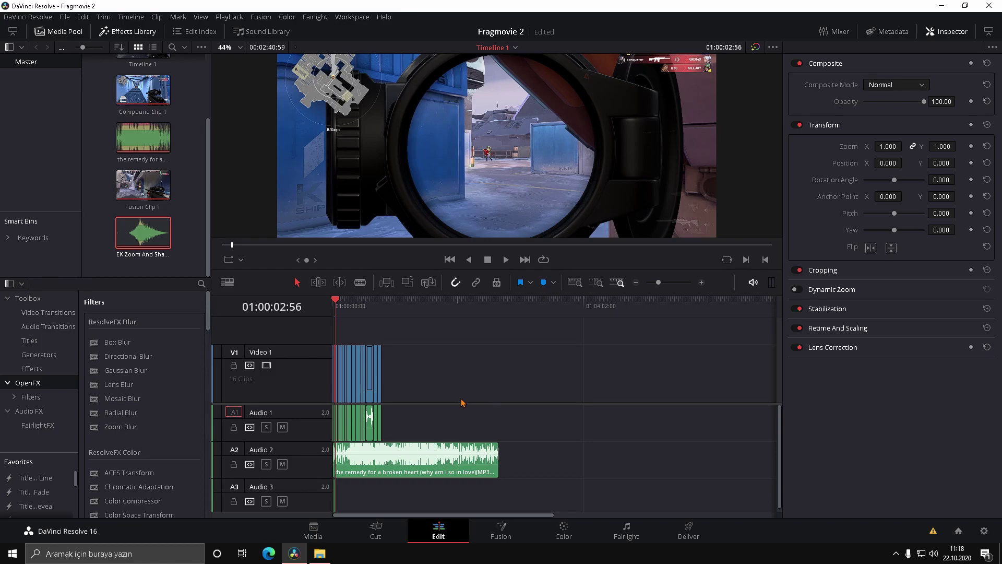
drag(337, 301, 360, 302)
click(374, 302)
key(space)
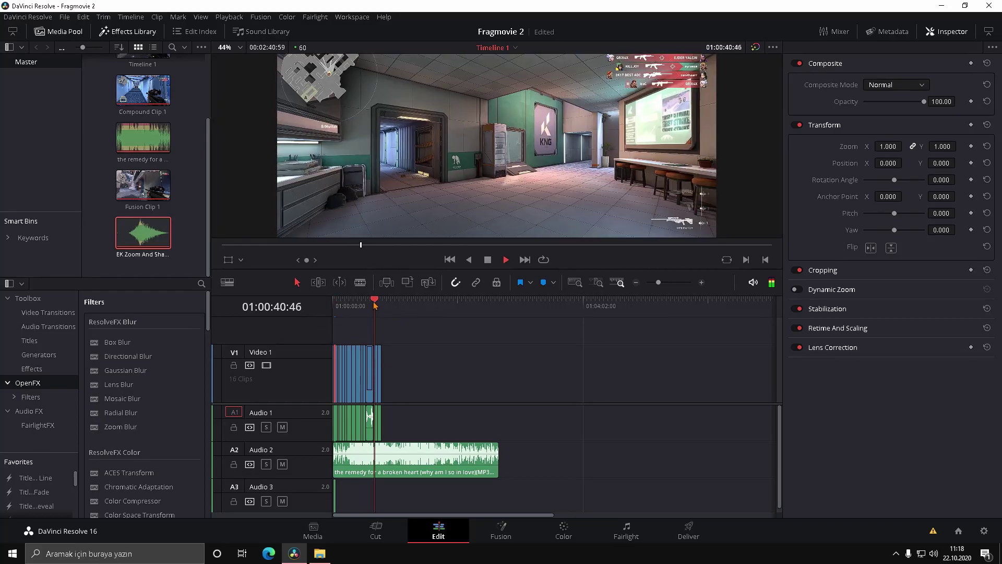
click(332, 301)
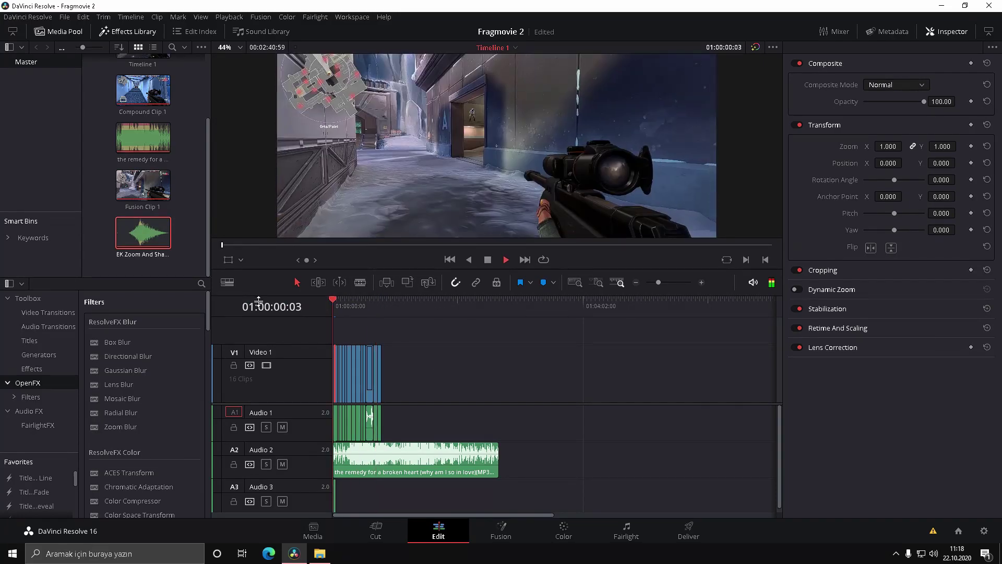
key(space)
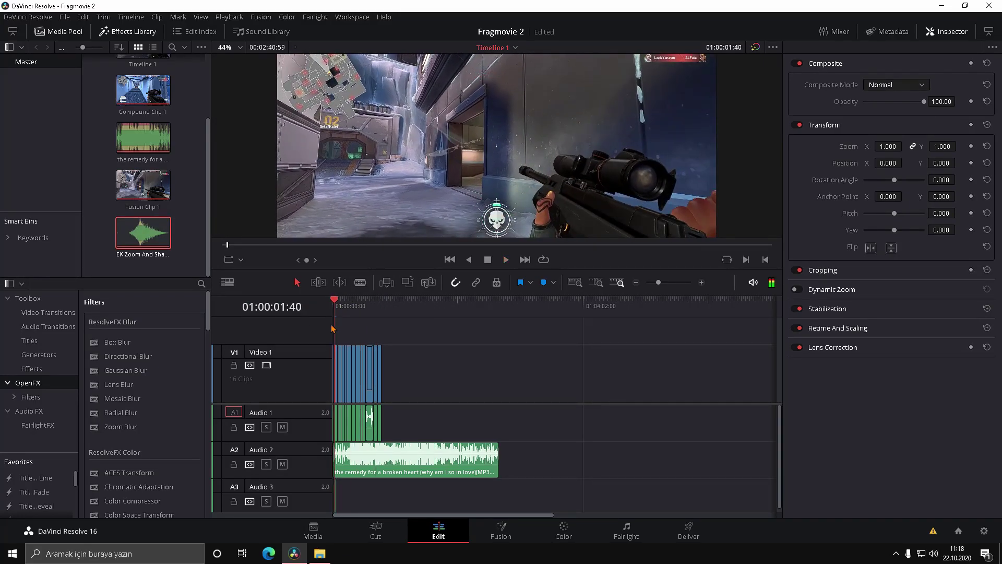
Find the song's louder section, split the song on Audio 2 at 01:00:12:21 and delete the part before it
scroll(499, 472, up, 4)
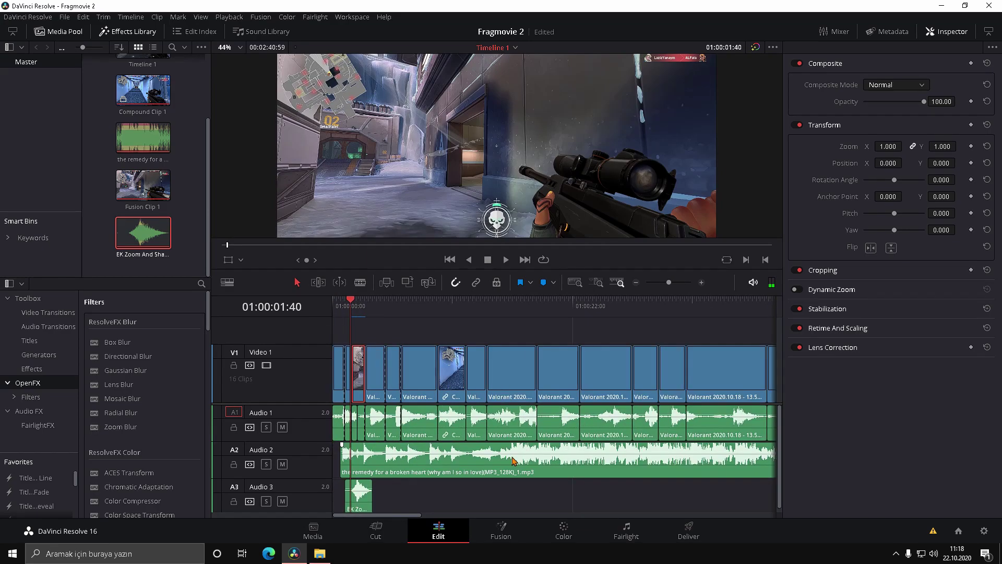
click(590, 302)
key(space)
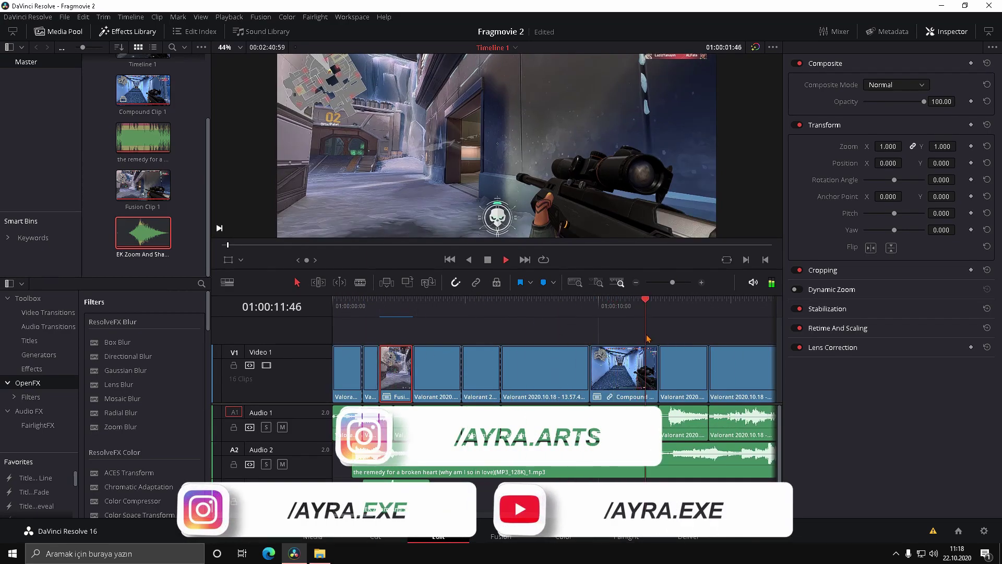
scroll(611, 339, down, 4)
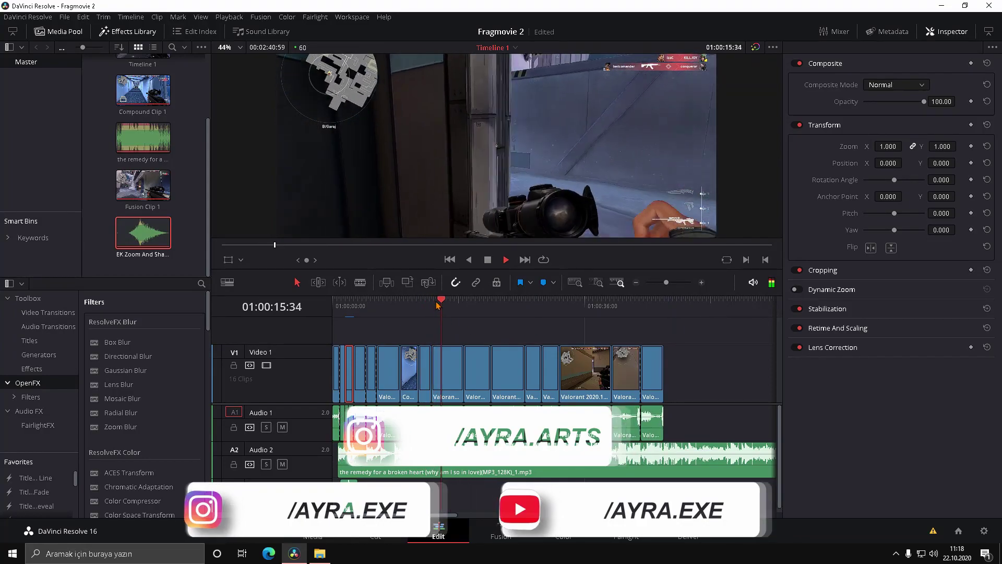
drag(437, 306, 423, 309)
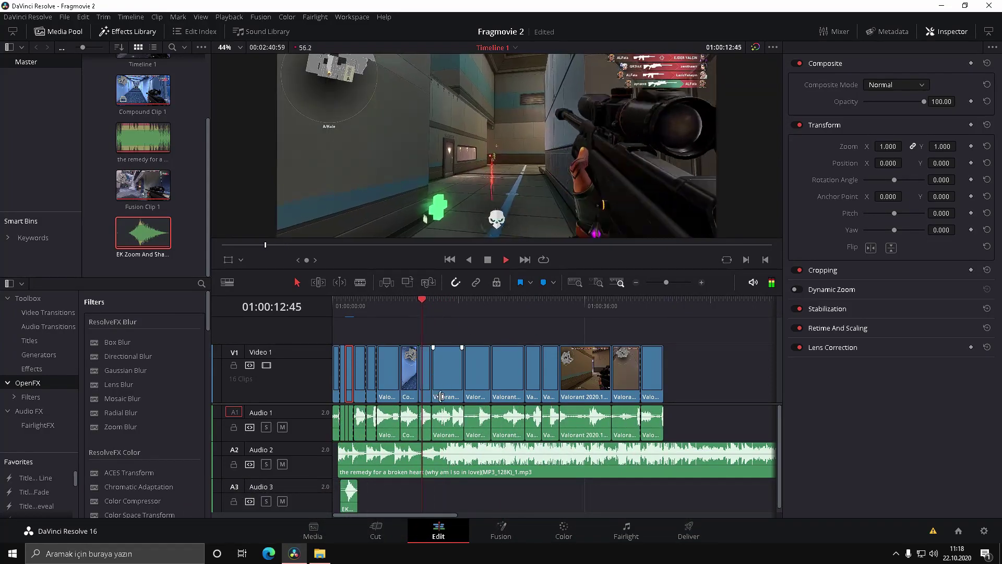
key(space)
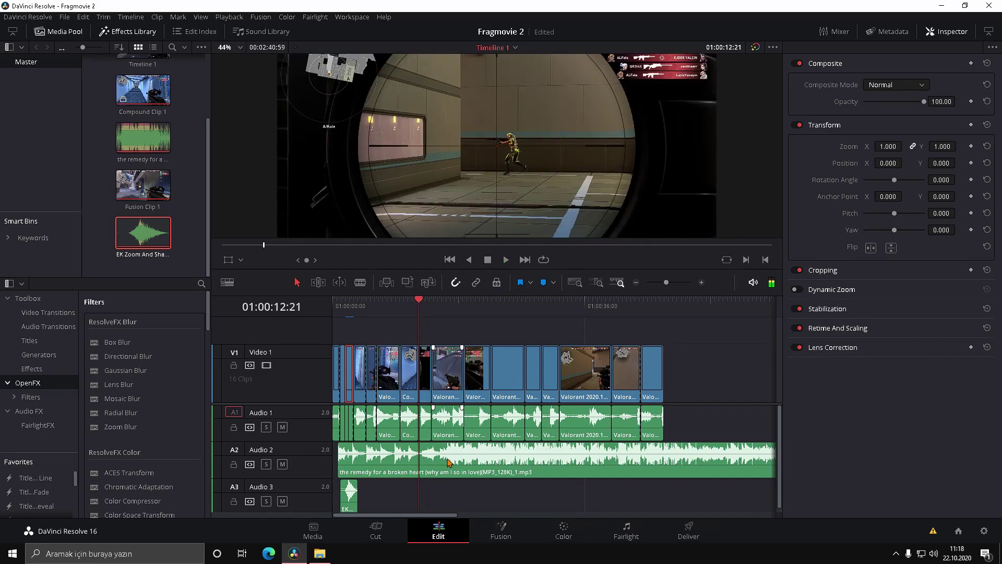
key(ctrl+b)
click(395, 468)
key(BackSpace)
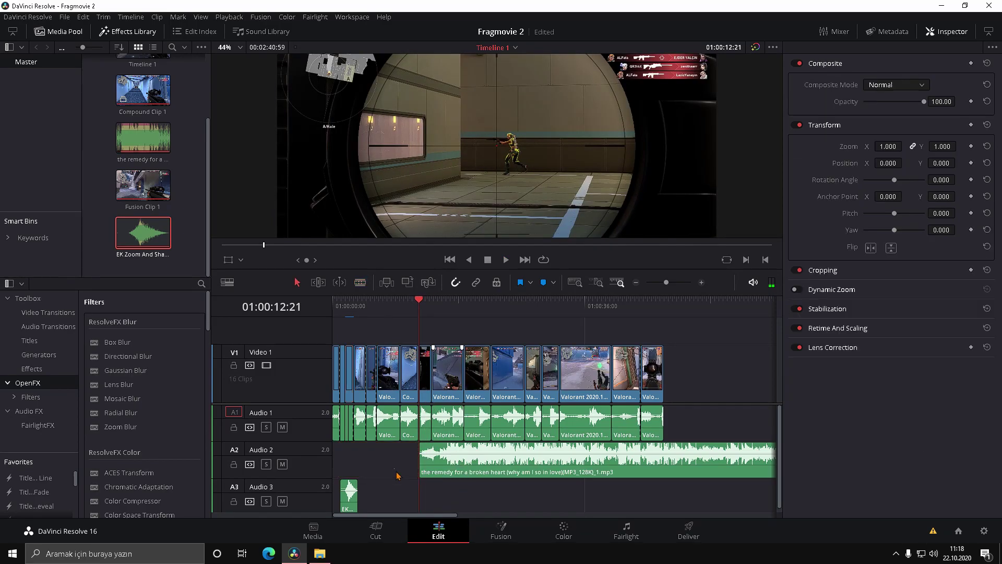
Try to ripple delete the empty gap before the trimmed song on Audio 2 and play the timeline
click(396, 470)
key(Delete)
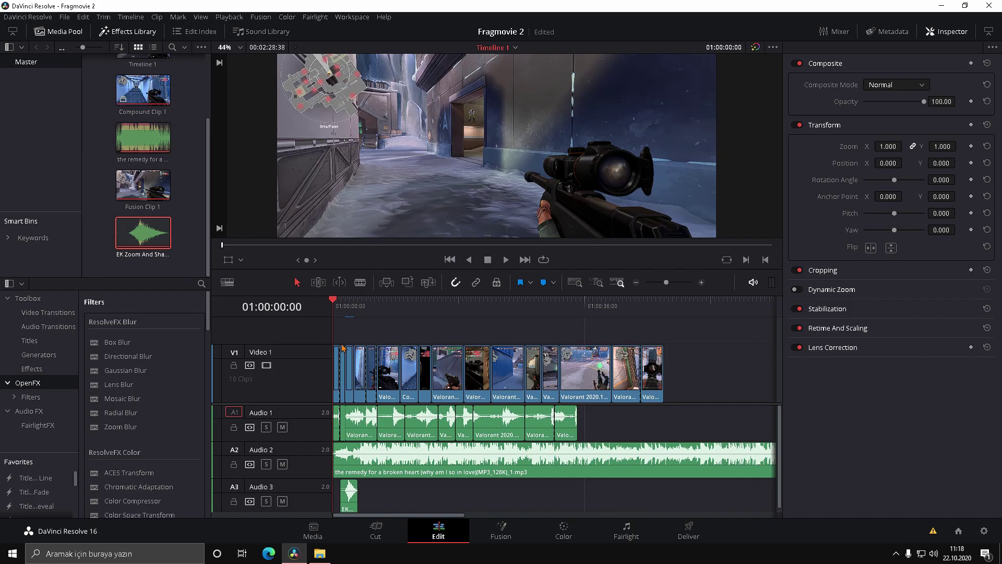
key(ctrl+z)
click(411, 464)
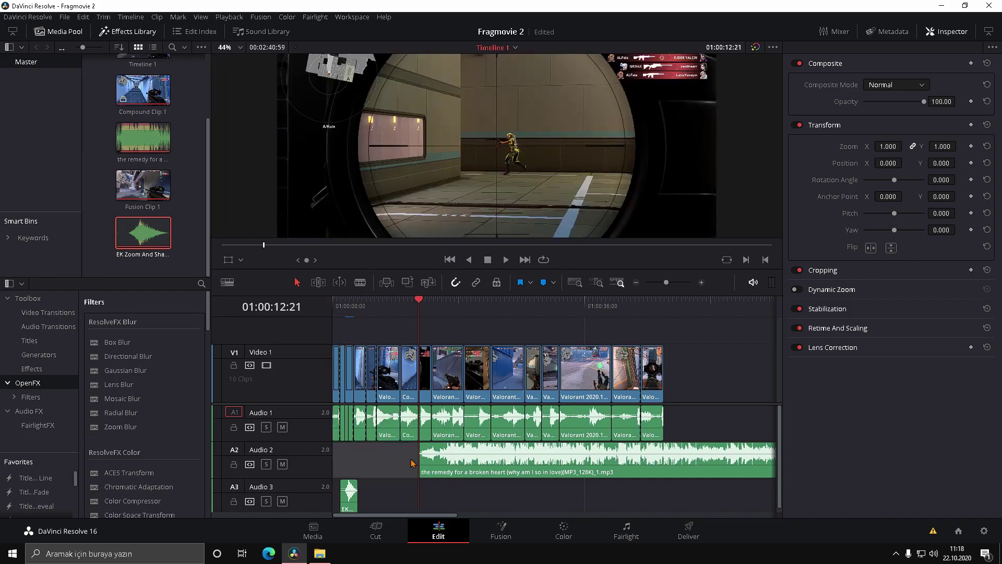
key(Delete)
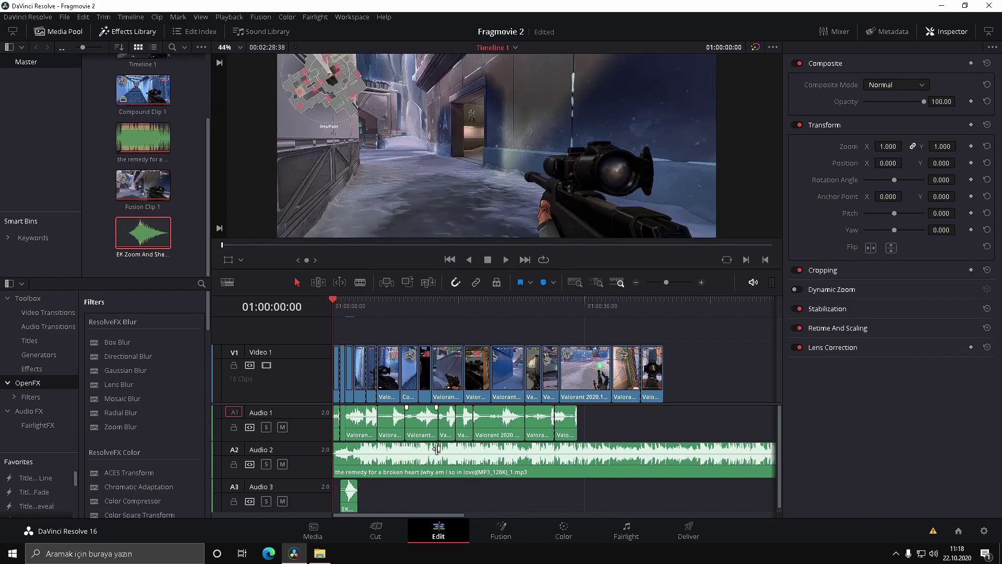
key(space)
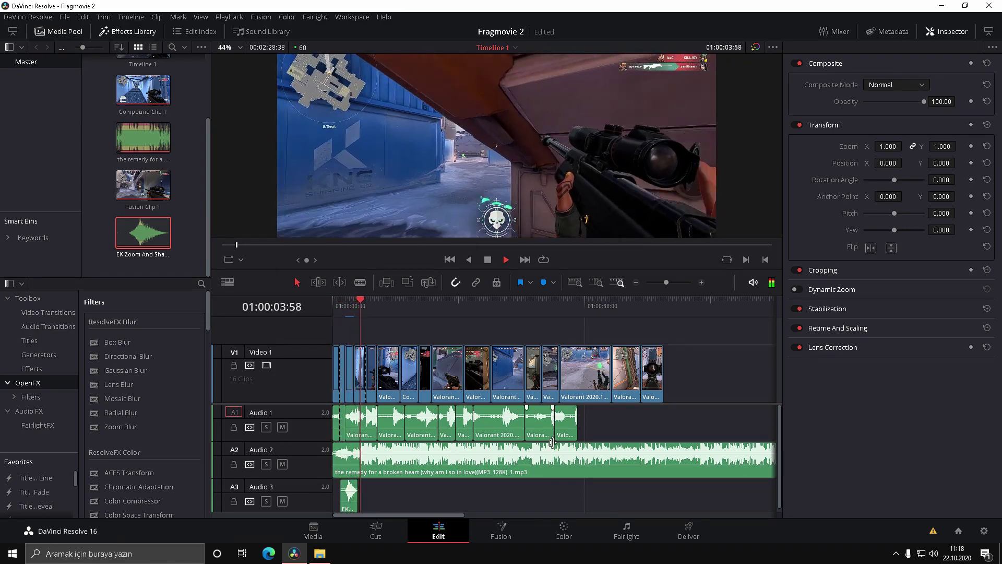
key(space)
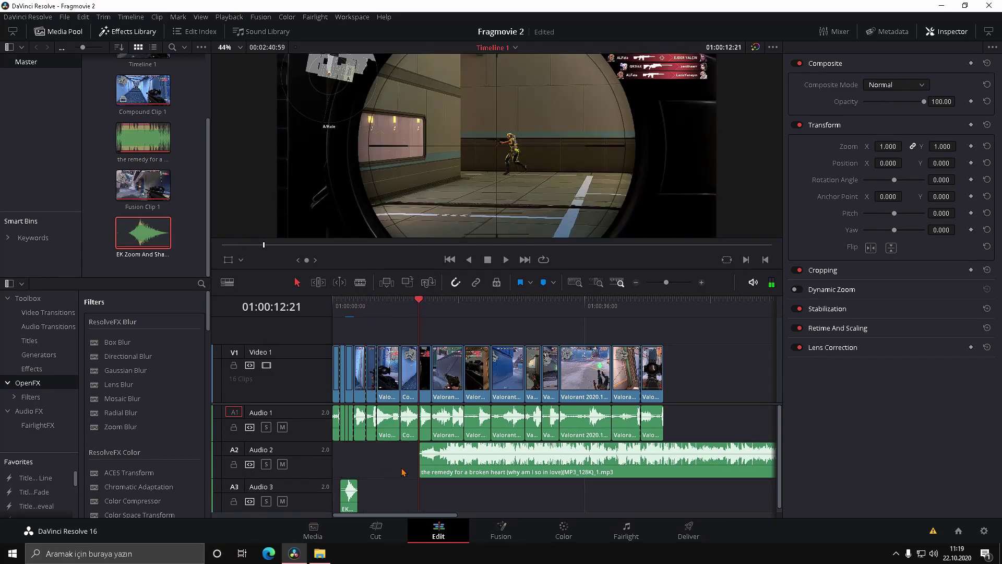
Move the trimmed song on Audio 2 to the timeline start at 01:00:00:00 and play it with the clips
drag(486, 463, 399, 465)
click(401, 302)
key(space)
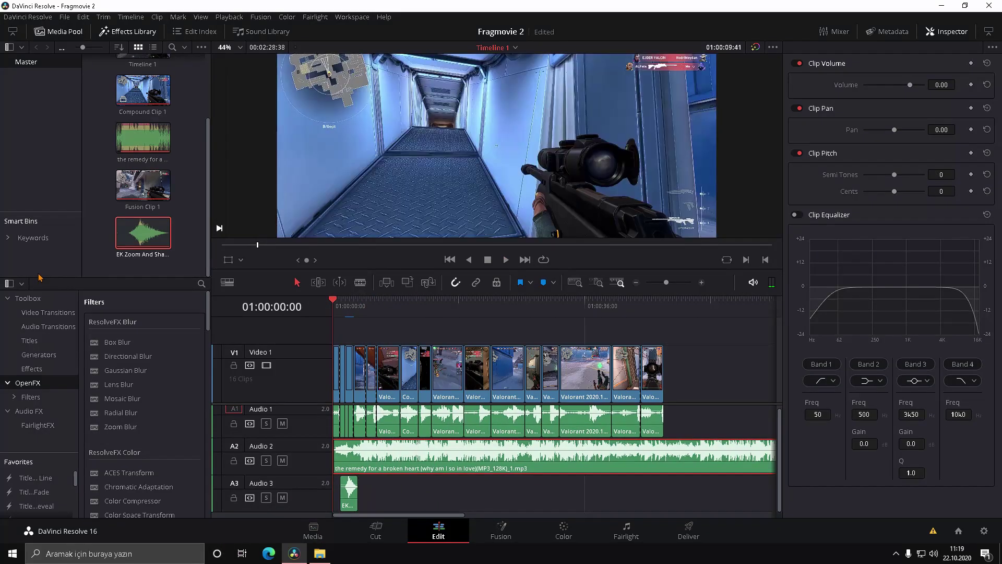
click(468, 259)
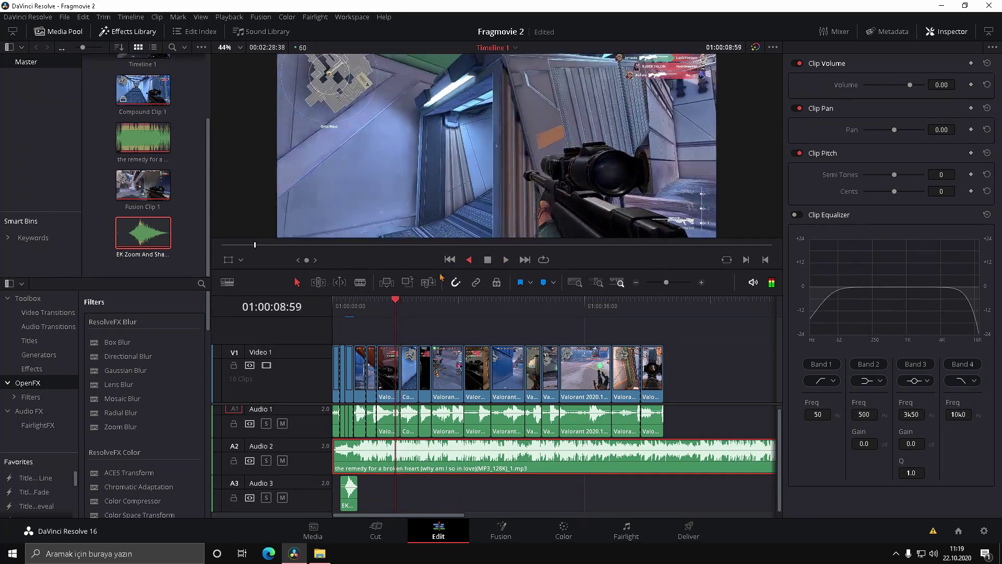
key(Home)
click(504, 260)
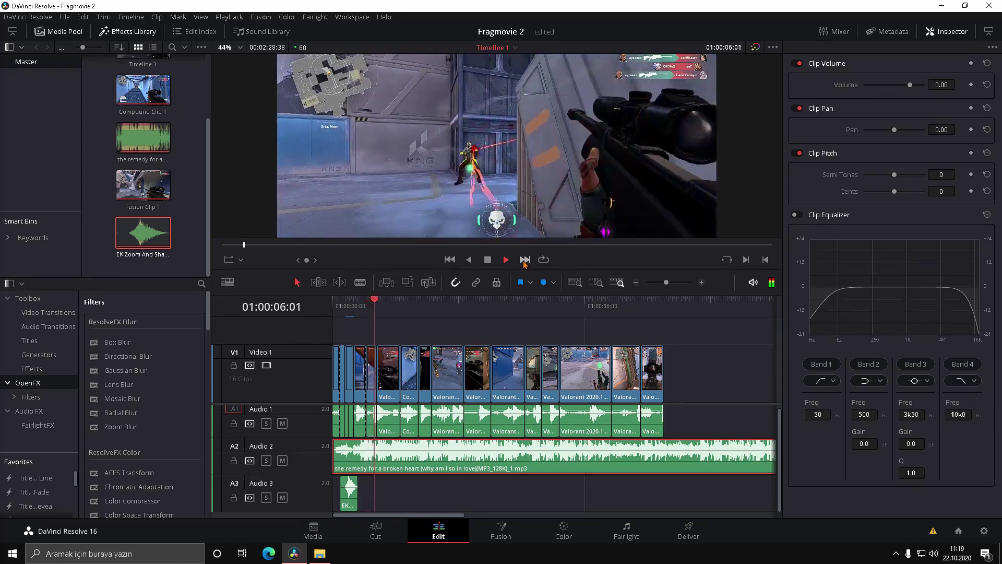
key(space)
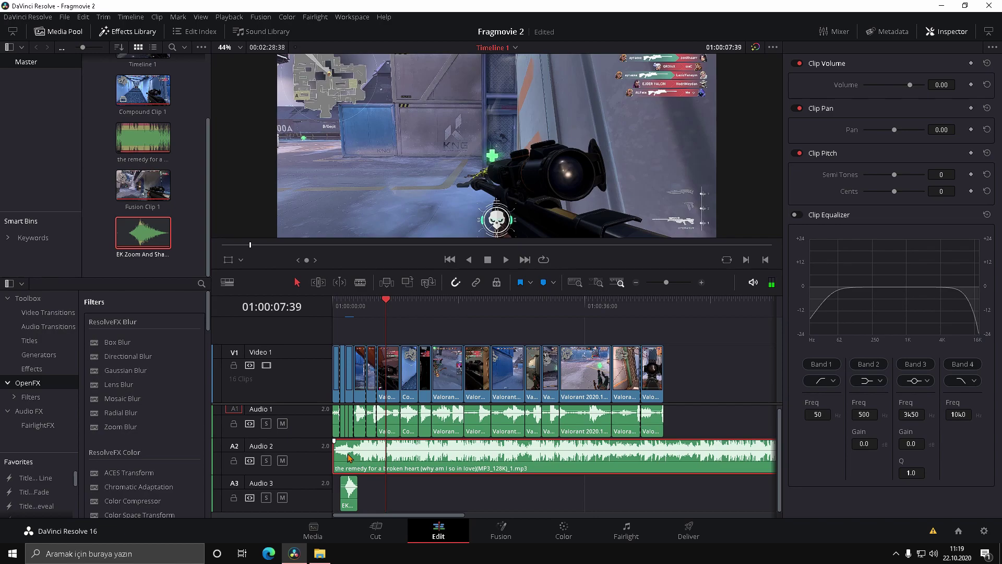
Place the playhead at 01:00:02:18 within the Fusion clip to inspect the transition against the song
scroll(349, 458, up, 5)
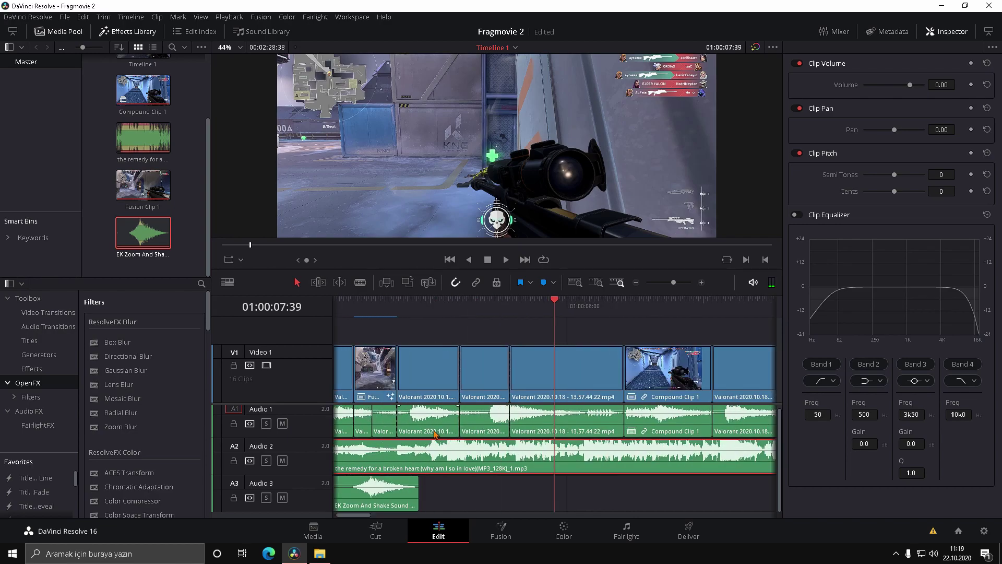
drag(588, 308, 372, 310)
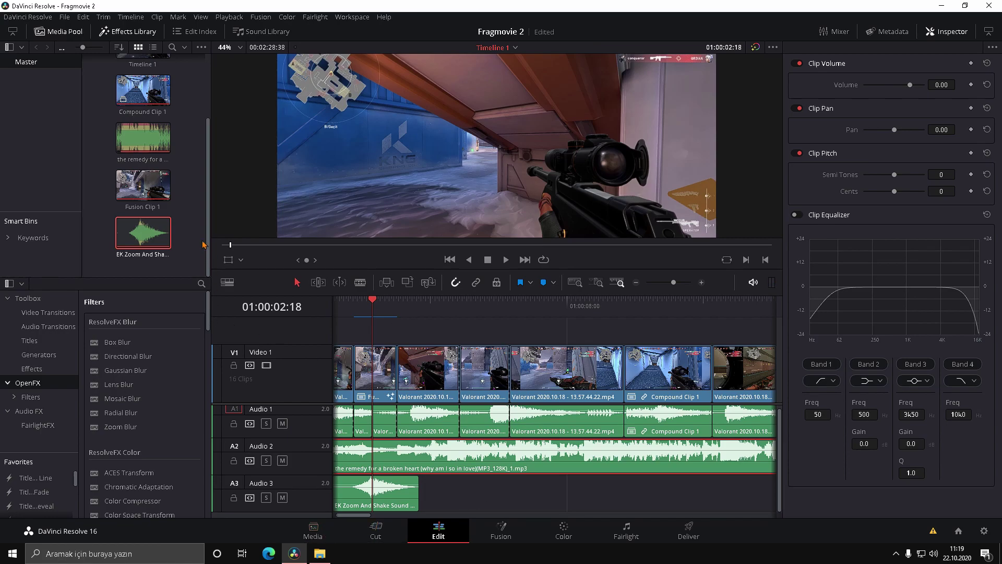
scroll(172, 224, up, 3)
scroll(166, 110, down, 2)
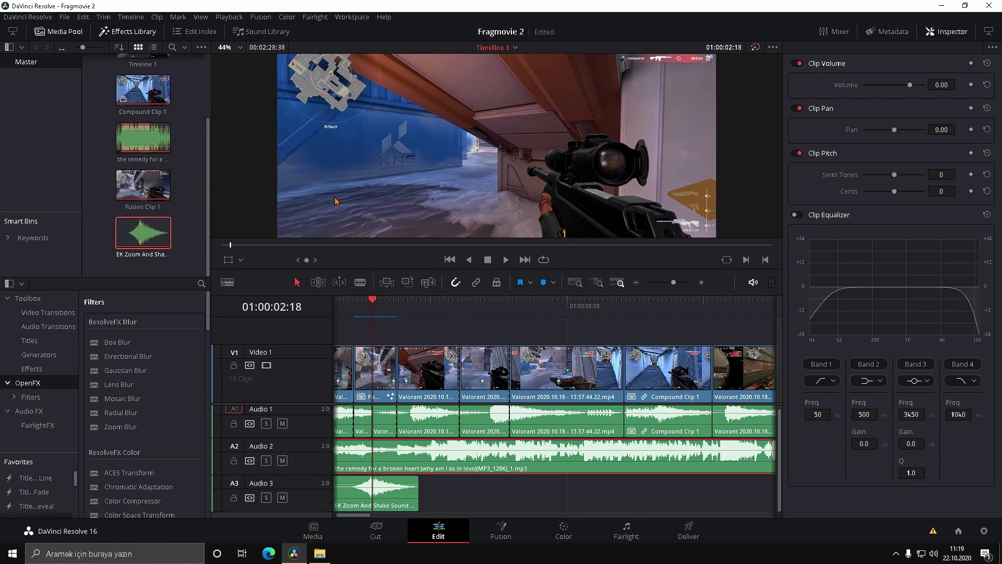